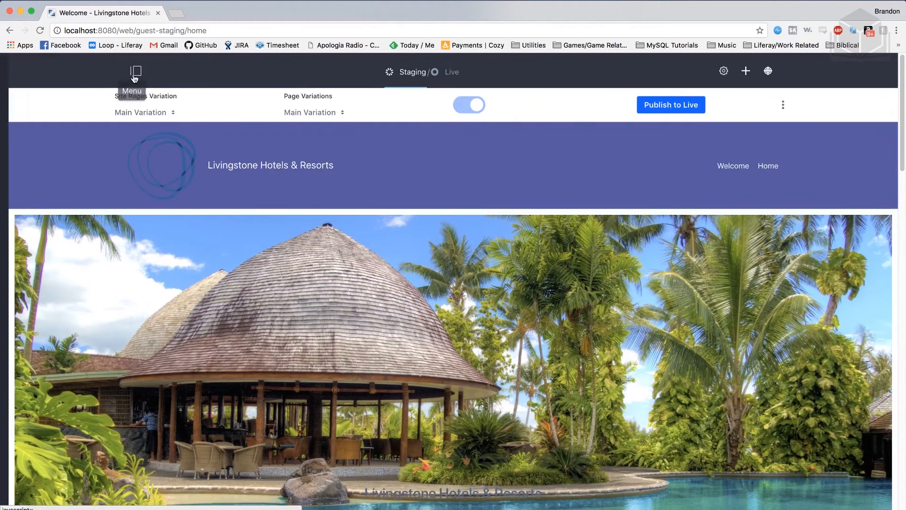
# Add a page variation named Bali Offer to the staged home page and close the Page Variations dialog.
pyautogui.click(132, 72)
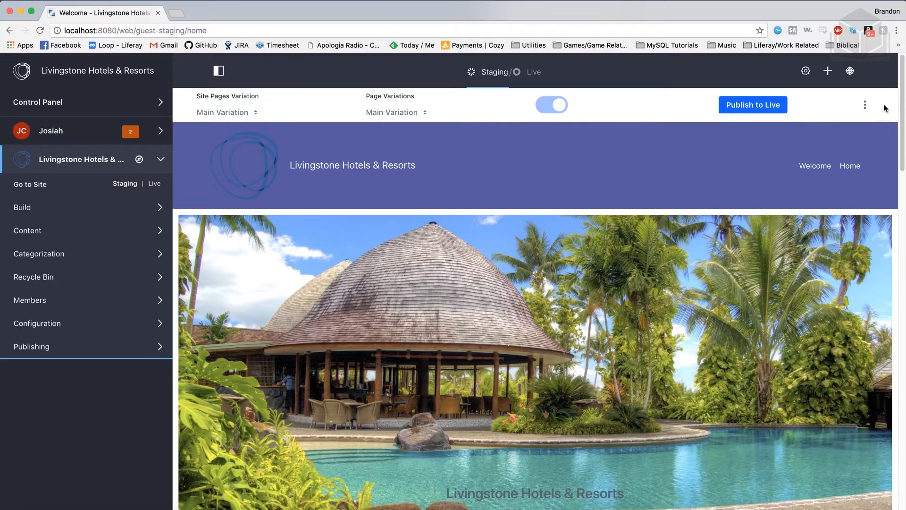
pyautogui.click(865, 104)
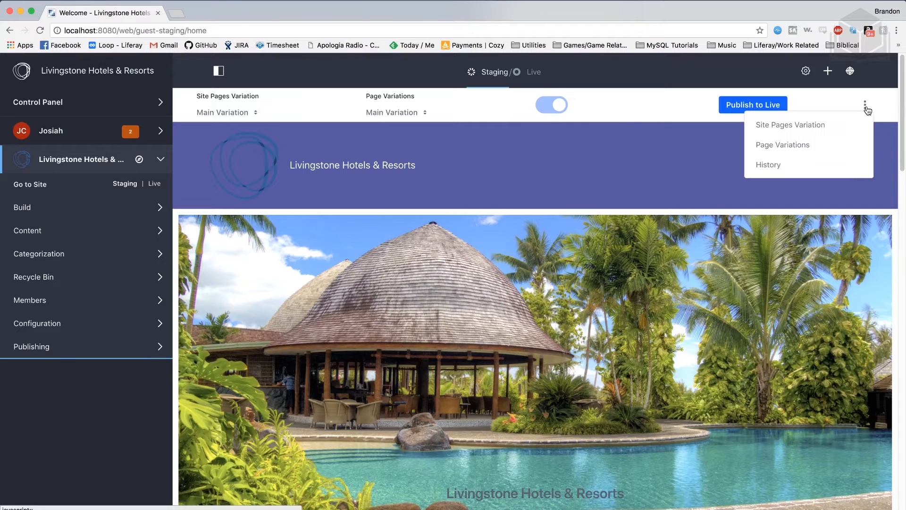
pyautogui.click(825, 150)
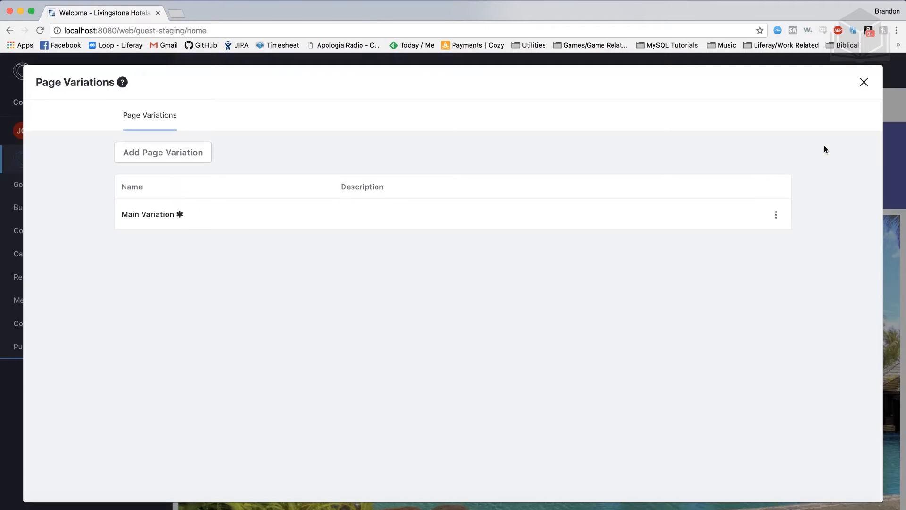
pyautogui.click(194, 158)
pyautogui.click(192, 155)
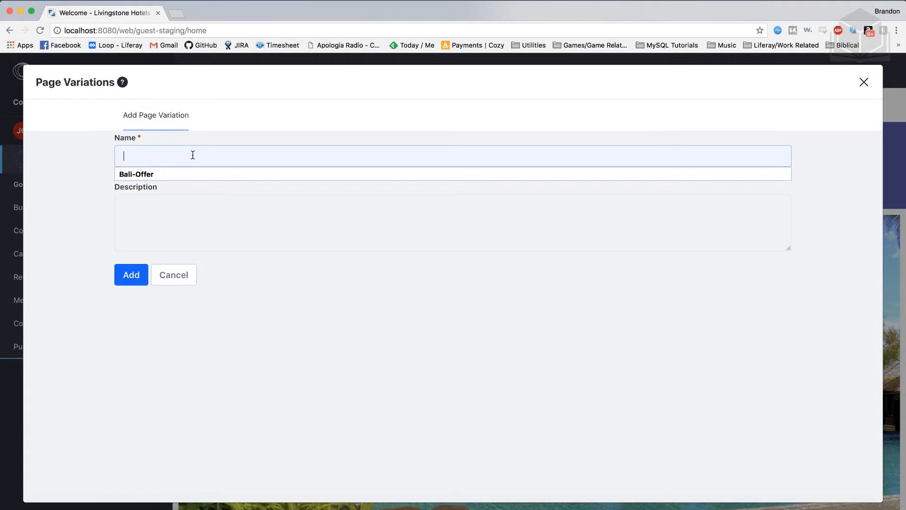
pyautogui.write('Bali Offer')
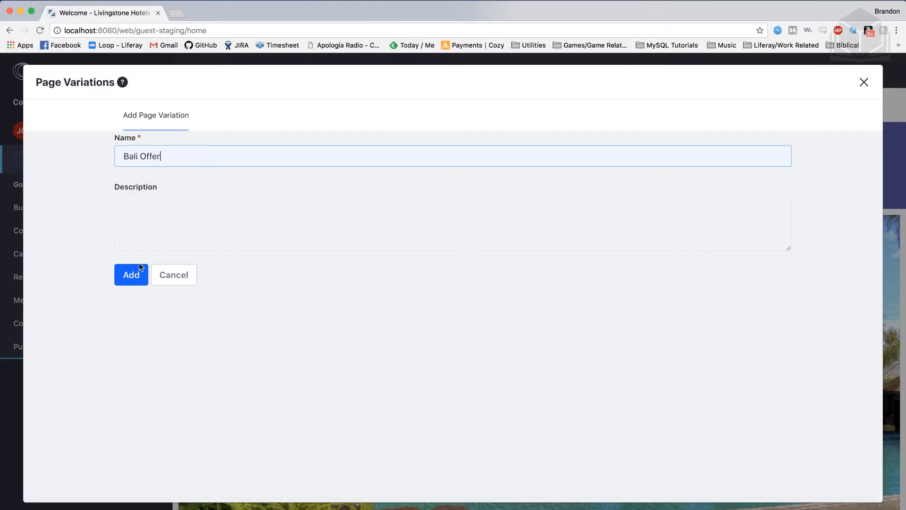
pyautogui.click(139, 281)
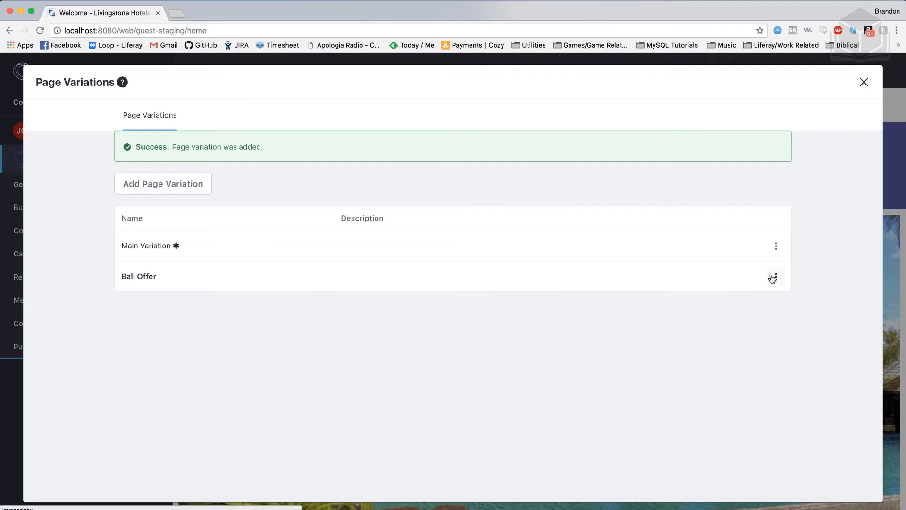
pyautogui.click(863, 83)
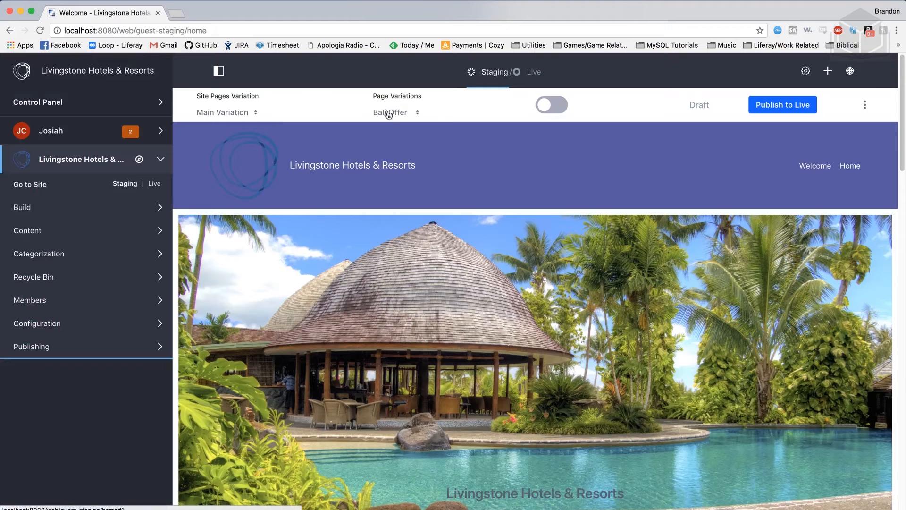
# Check the available page variations and examine the home page content in the Bali Offer variation.
pyautogui.click(388, 113)
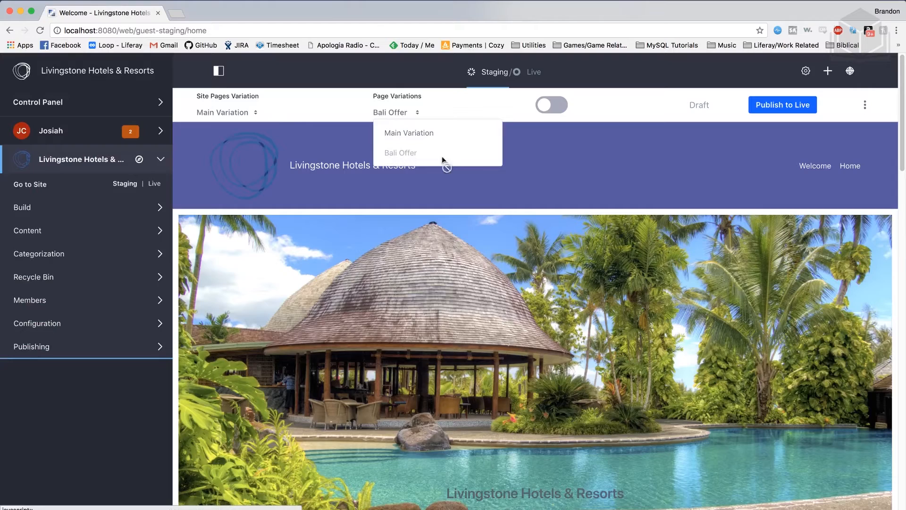
pyautogui.click(494, 201)
pyautogui.scroll(-8, 494, 201)
pyautogui.scroll(5, 495, 203)
pyautogui.scroll(-7, 495, 203)
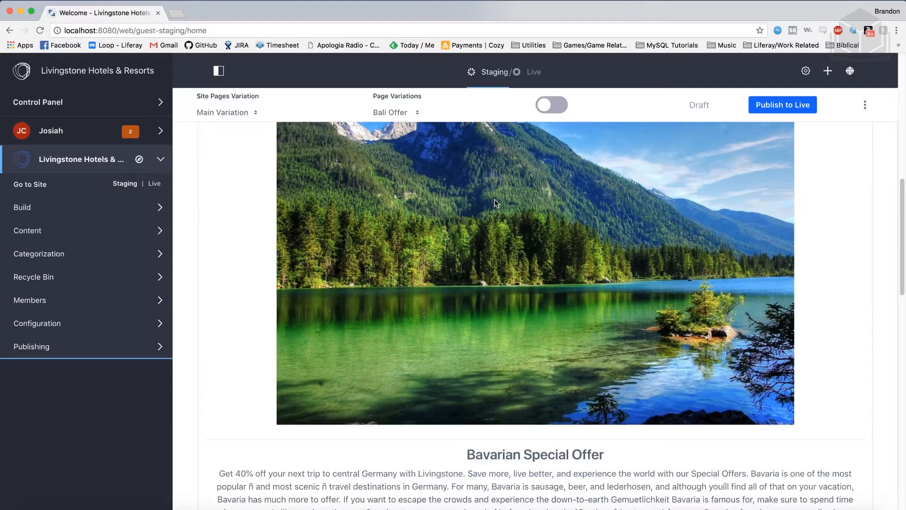
pyautogui.scroll(5, 495, 203)
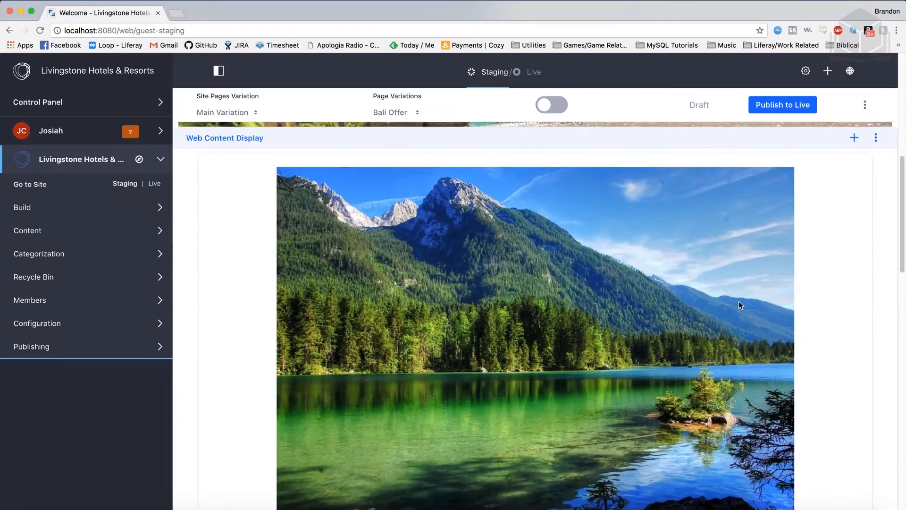
pyautogui.scroll(-4, 738, 305)
pyautogui.scroll(7, 738, 304)
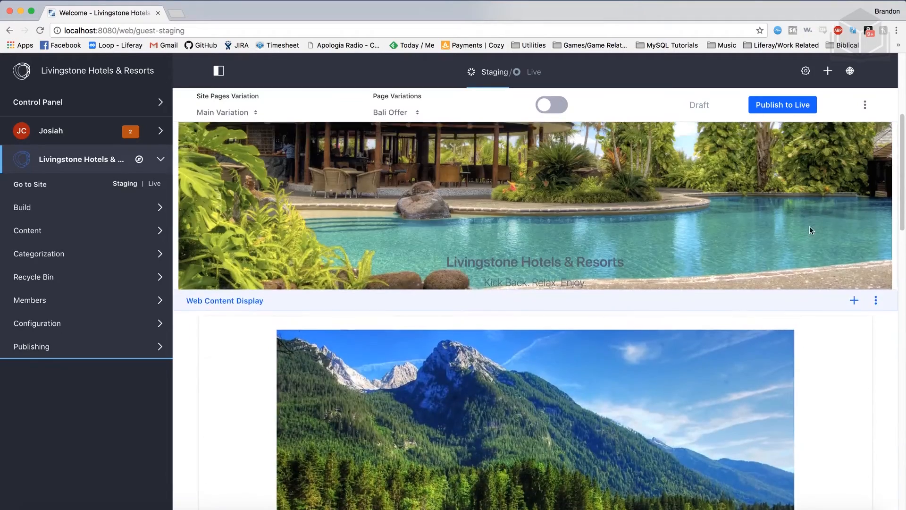
# Add a Web Content Display widget between the hotel pool banner and the Bavarian lake image.
pyautogui.click(828, 70)
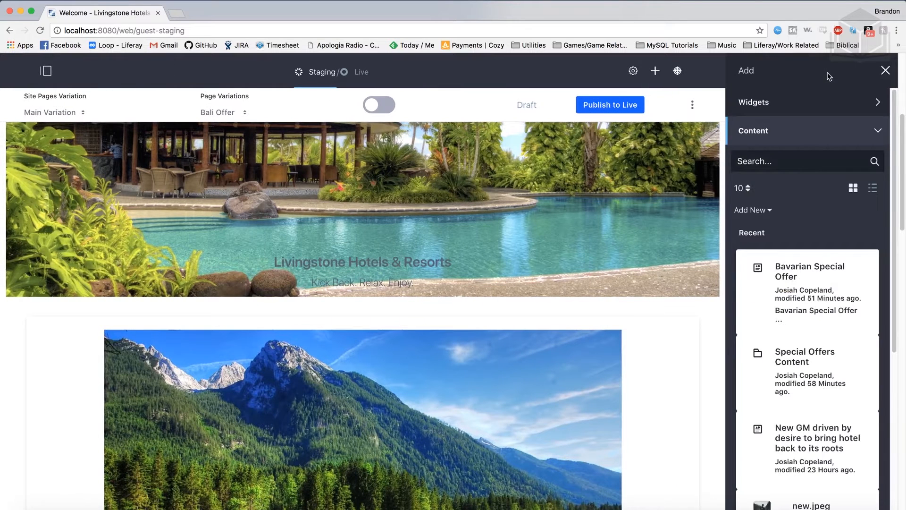
pyautogui.click(824, 107)
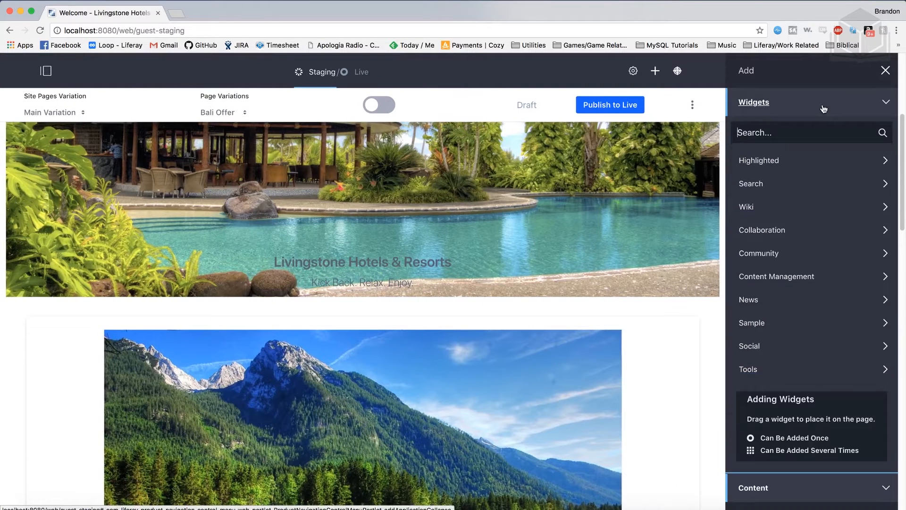
pyautogui.click(817, 165)
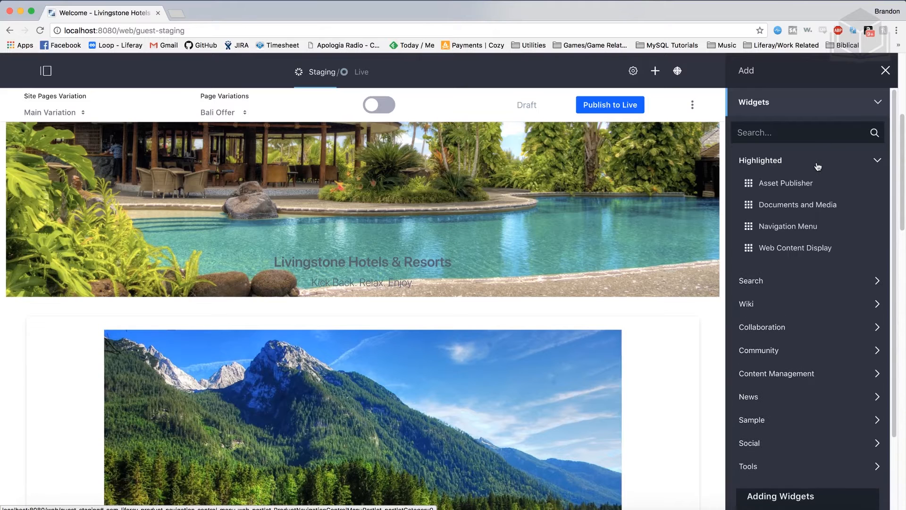
pyautogui.moveTo(786, 246); pyautogui.dragTo(517, 295)
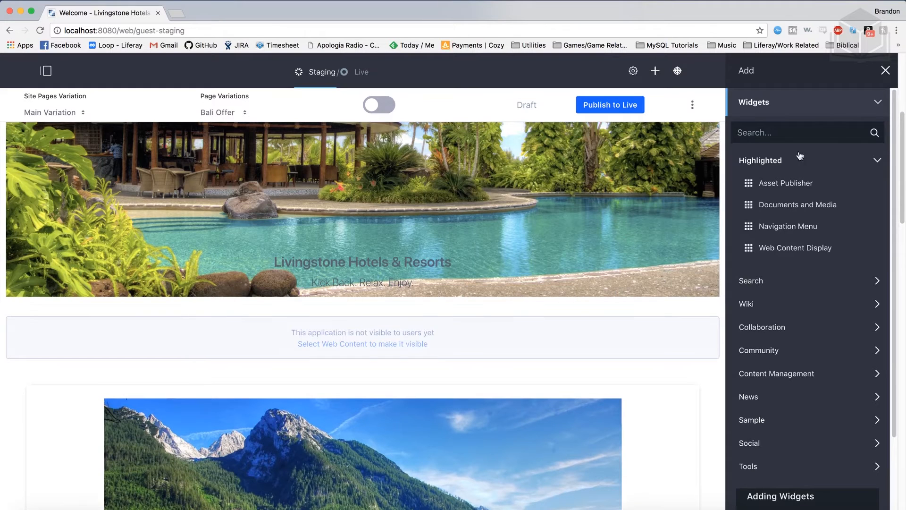
pyautogui.click(886, 71)
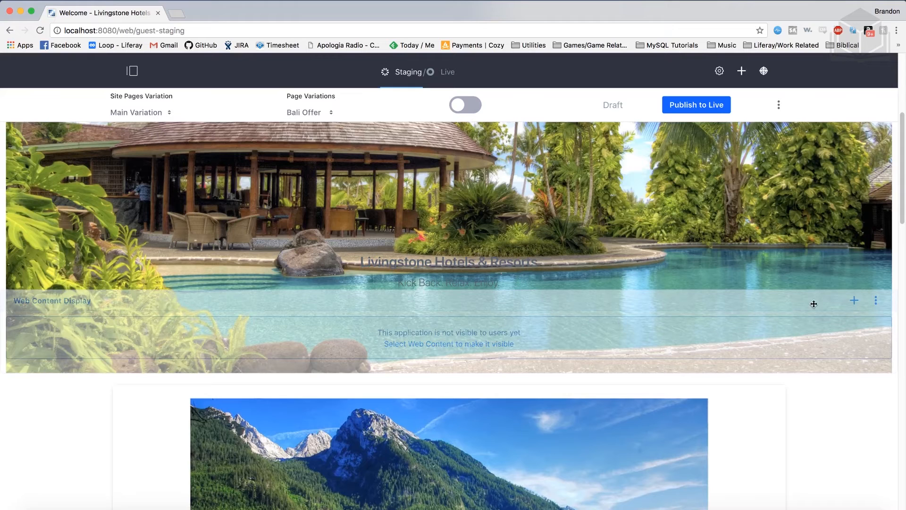
# Create a new Basic Web Content article from the empty widget and title it Visit Beautiful Bali.
pyautogui.click(855, 302)
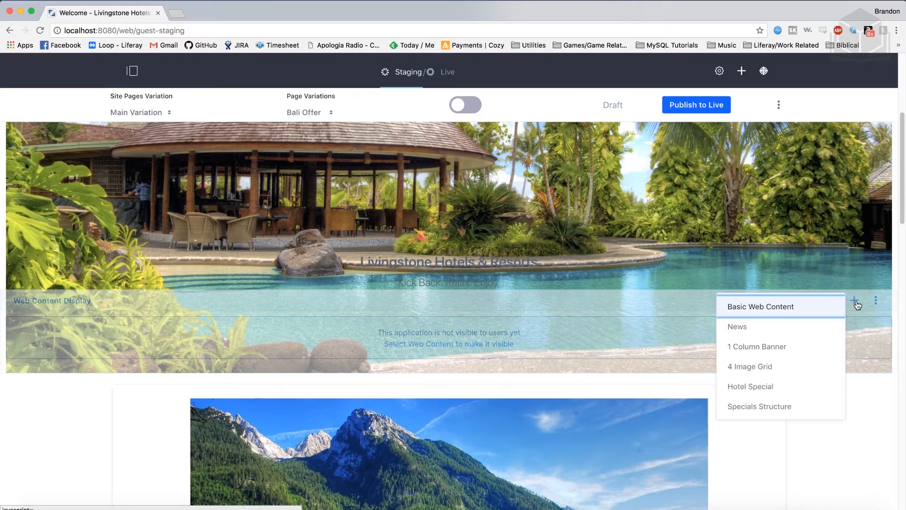
pyautogui.click(801, 308)
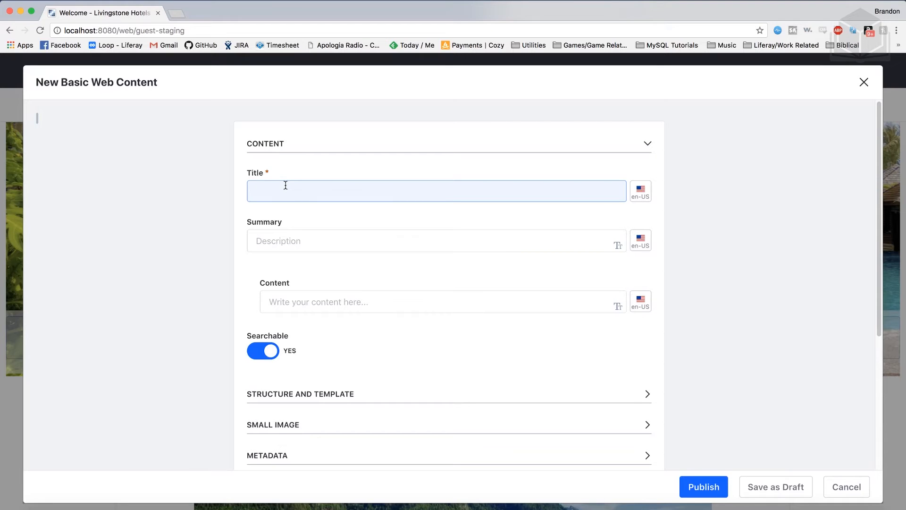
pyautogui.write('Visit')
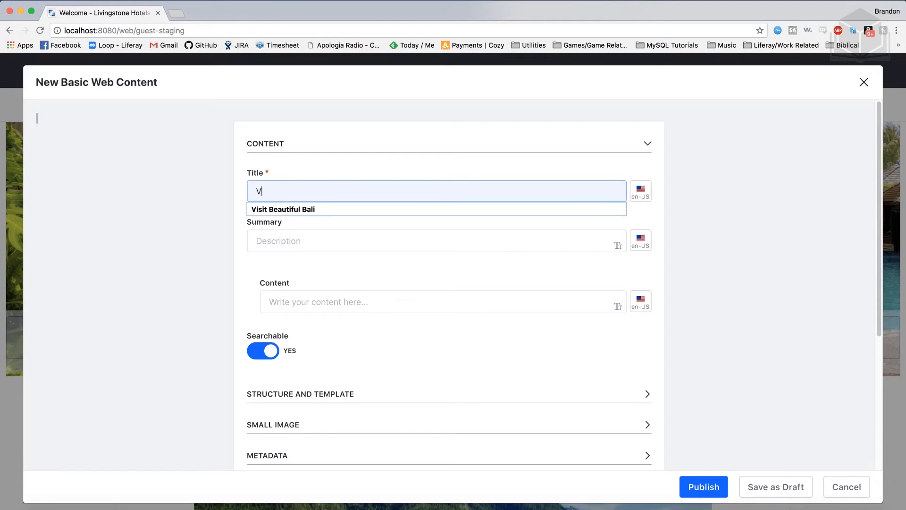
pyautogui.press('Down')
pyautogui.press('Return')
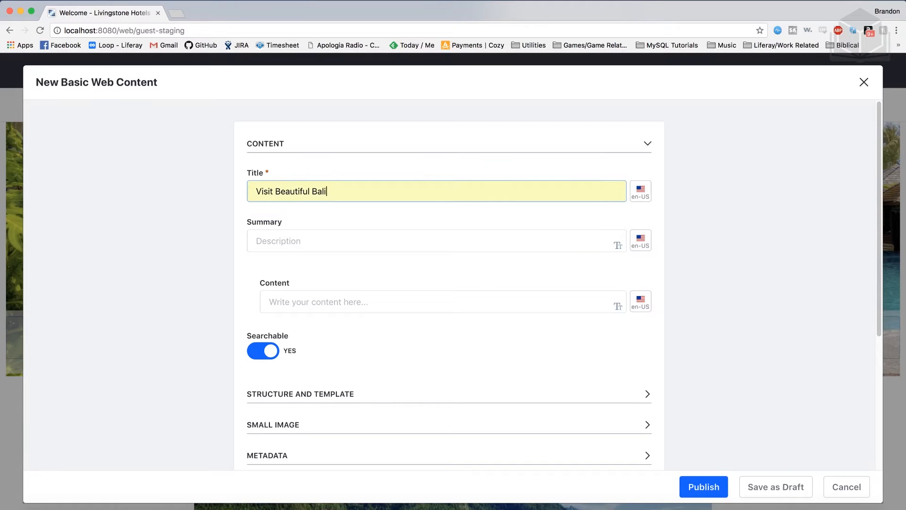
# Insert a table with 3 rows and 3 columns in the article's Content field.
pyautogui.scroll(-2, 313, 286)
pyautogui.click(312, 284)
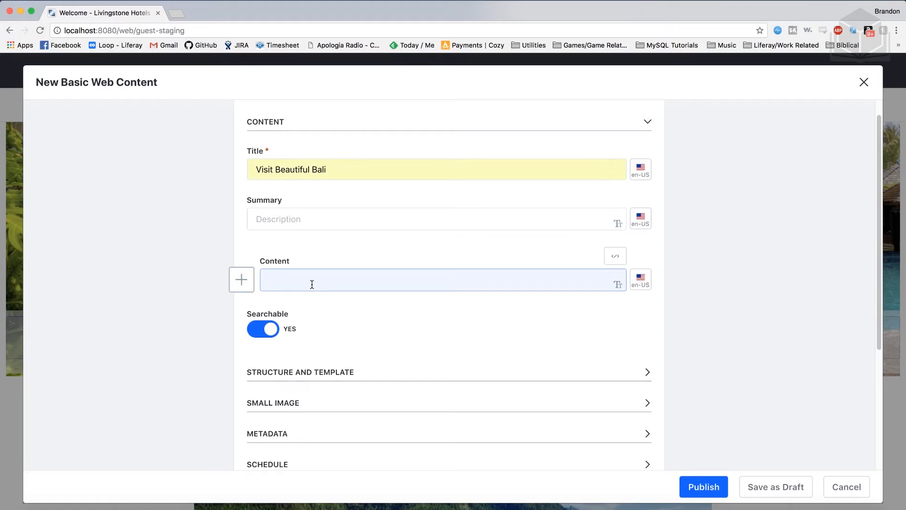
pyautogui.click(241, 283)
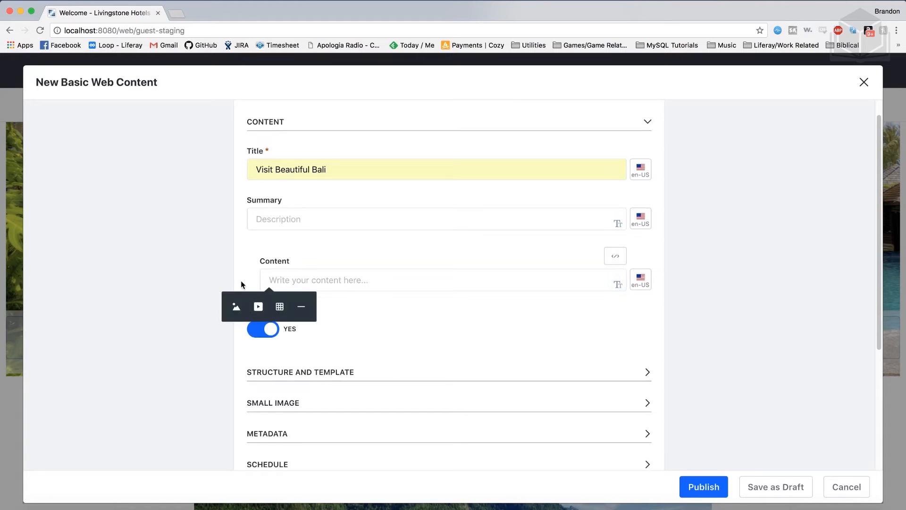
pyautogui.click(280, 308)
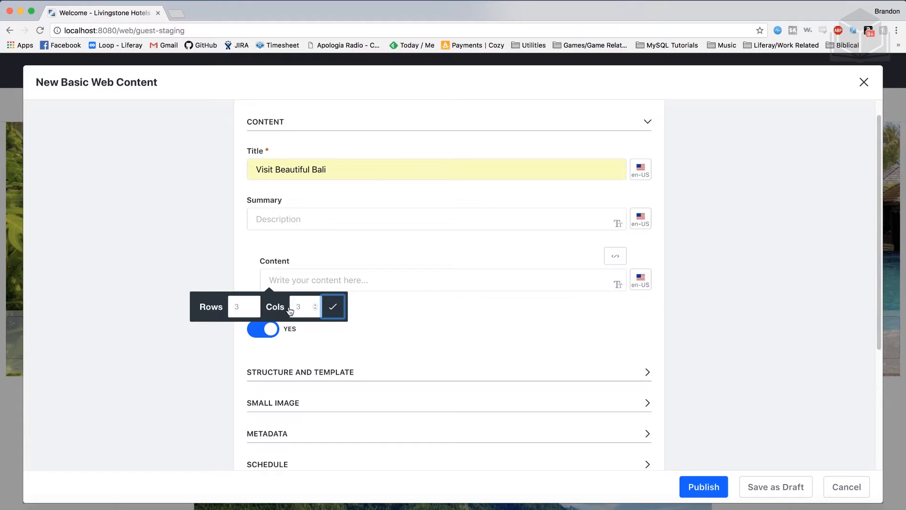
pyautogui.click(334, 309)
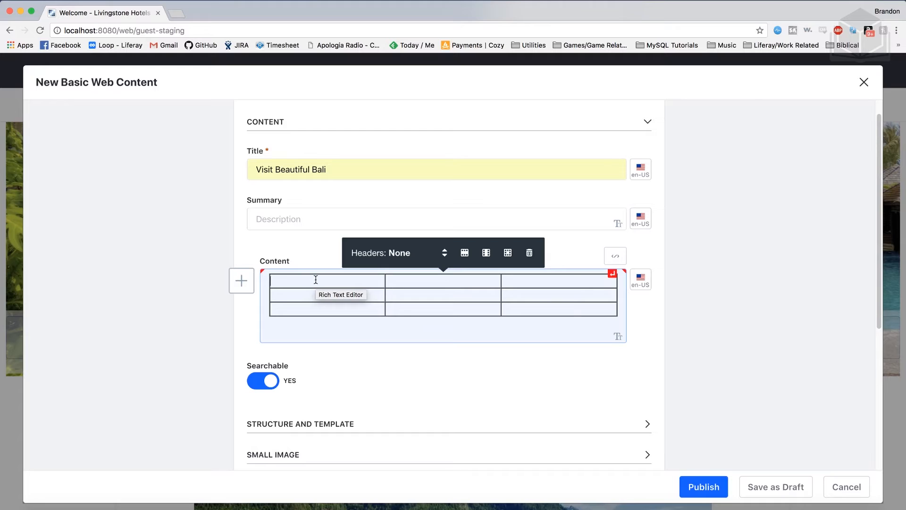
# Fill the table's first column with Specials Offers, Package 1 and Package 2.
pyautogui.write('Specials Offers')
pyautogui.click(306, 299)
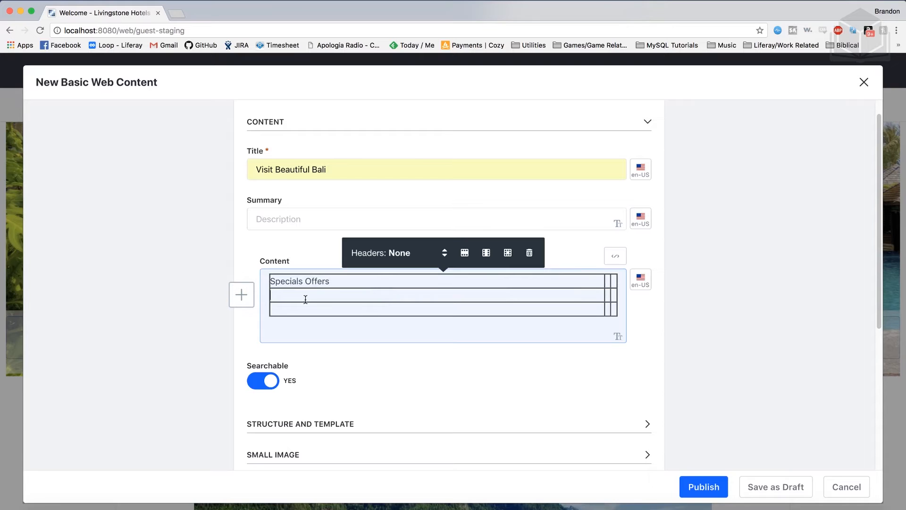
pyautogui.write('Package 1')
pyautogui.click(278, 309)
pyautogui.write('Package 2')
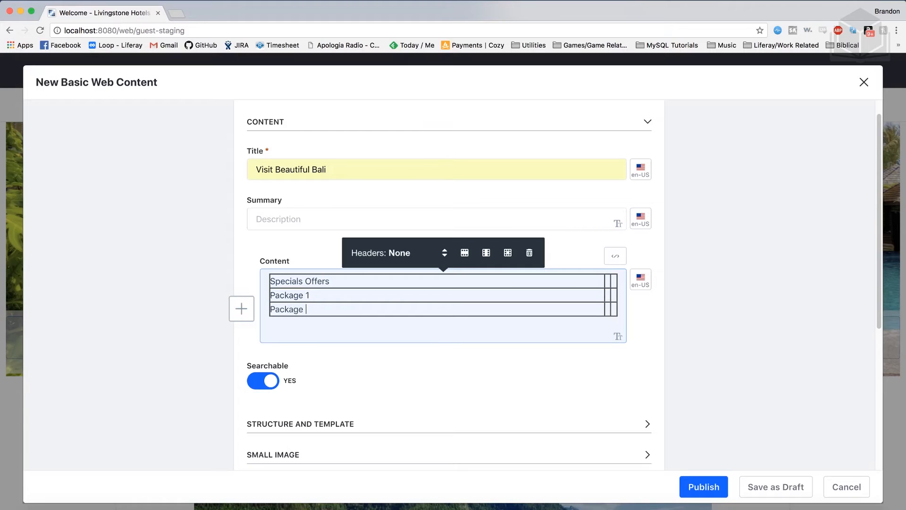
# Fill the second column with Price, $500 and $900, and correct the first column's heading to Special Offers.
pyautogui.click(526, 281)
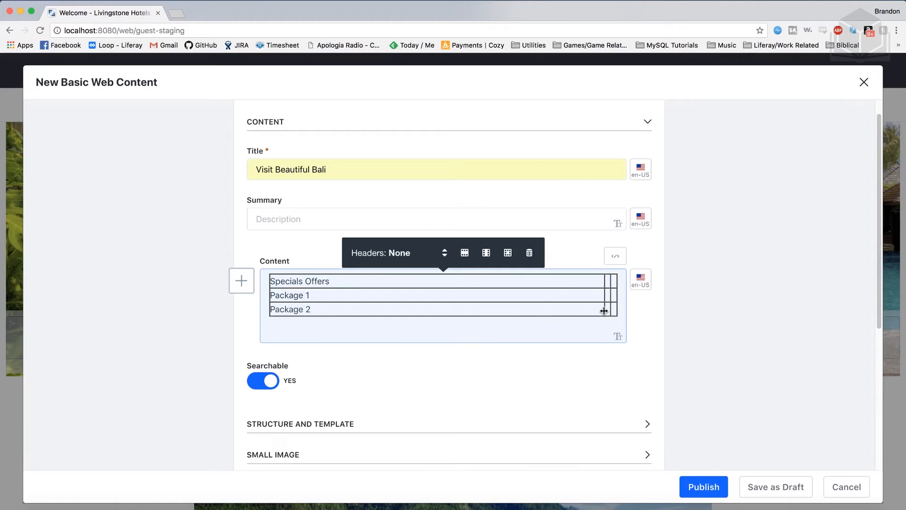
pyautogui.click(607, 282)
pyautogui.write('Price')
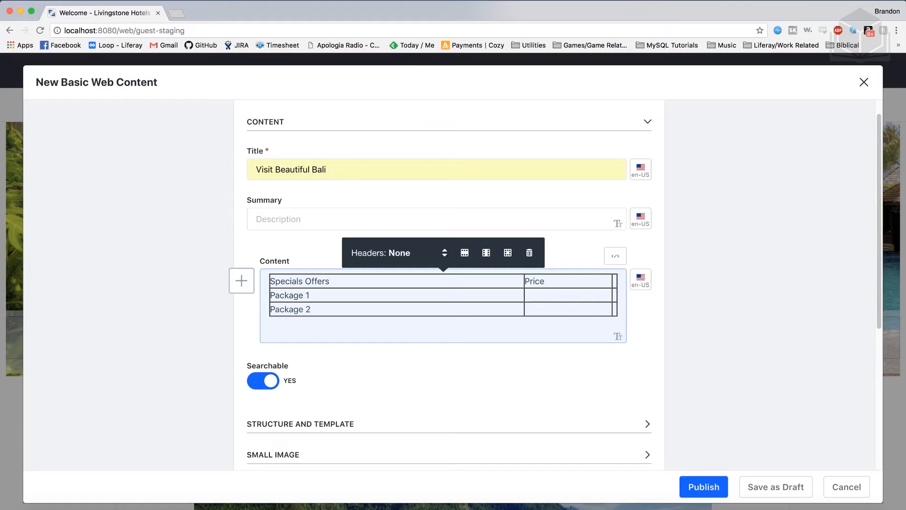
pyautogui.press('Tab')
pyautogui.press('Tab')
pyautogui.write('$500')
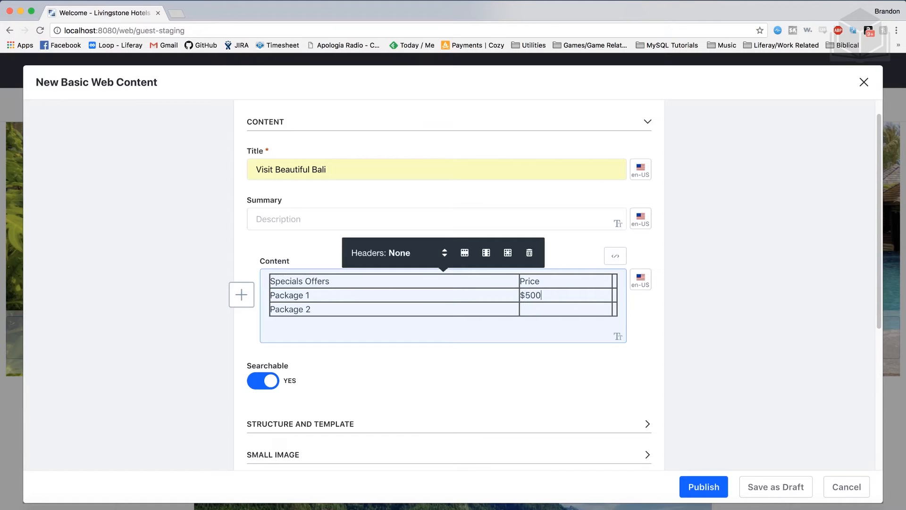
pyautogui.click(302, 281)
pyautogui.press('BackSpace')
pyautogui.click(562, 309)
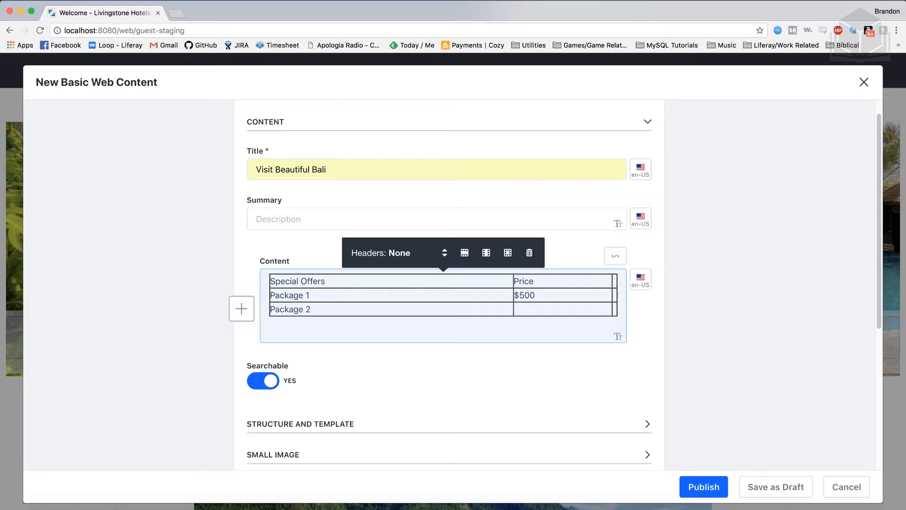
pyautogui.write('$900')
# Fill the third column with Number of Days, 4 for Package 1 and 10 for Package 2.
pyautogui.click(614, 282)
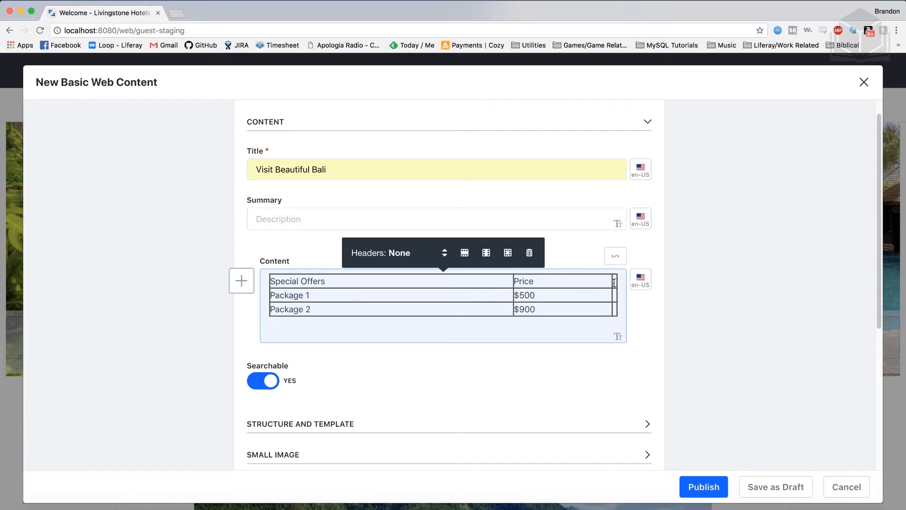
pyautogui.write('Number of')
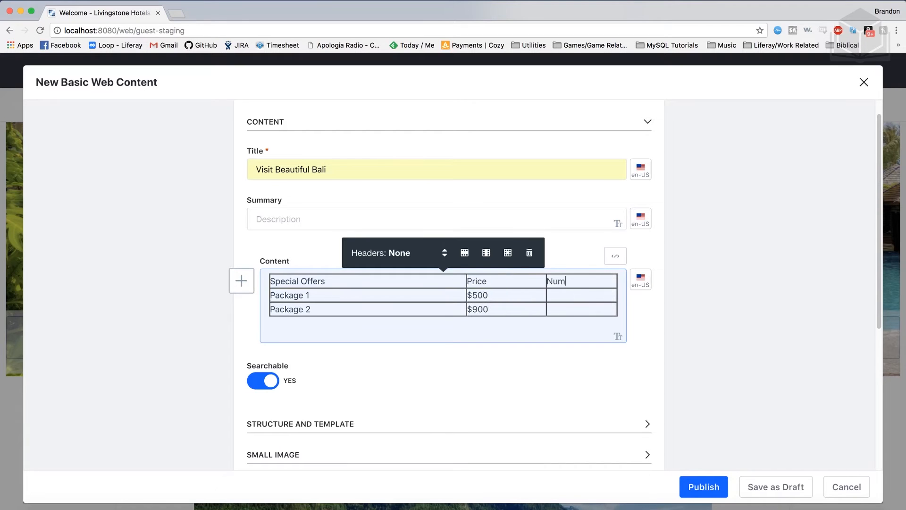
pyautogui.write('Days')
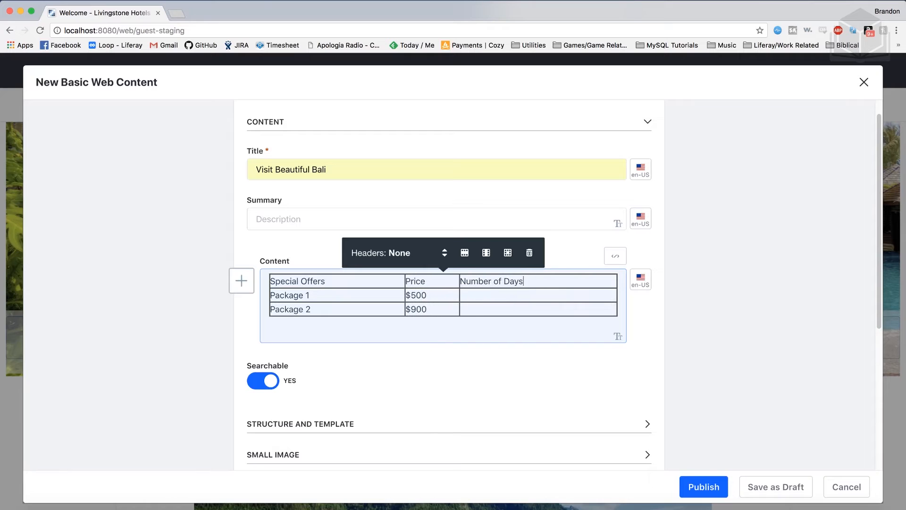
pyautogui.press('Tab')
pyautogui.press('Tab')
pyautogui.press('Tab')
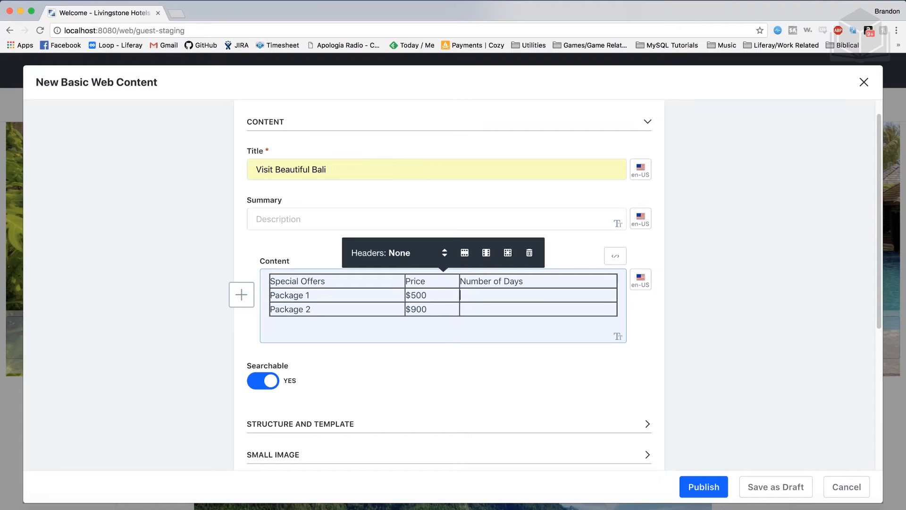
pyautogui.press('Tab')
pyautogui.press('Tab')
pyautogui.press('Tab')
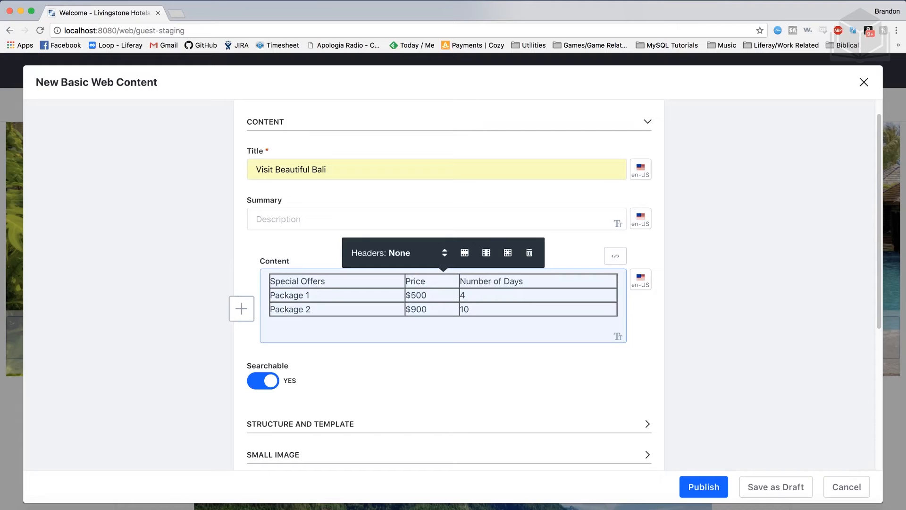
# Publish the Visit Beautiful Bali article and review its offers table on the Bali Offer page variation.
pyautogui.click(479, 323)
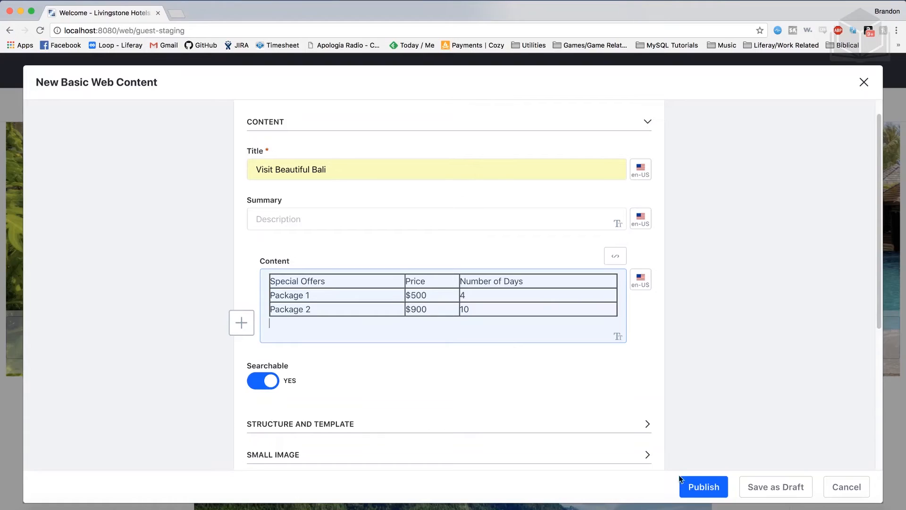
pyautogui.click(691, 483)
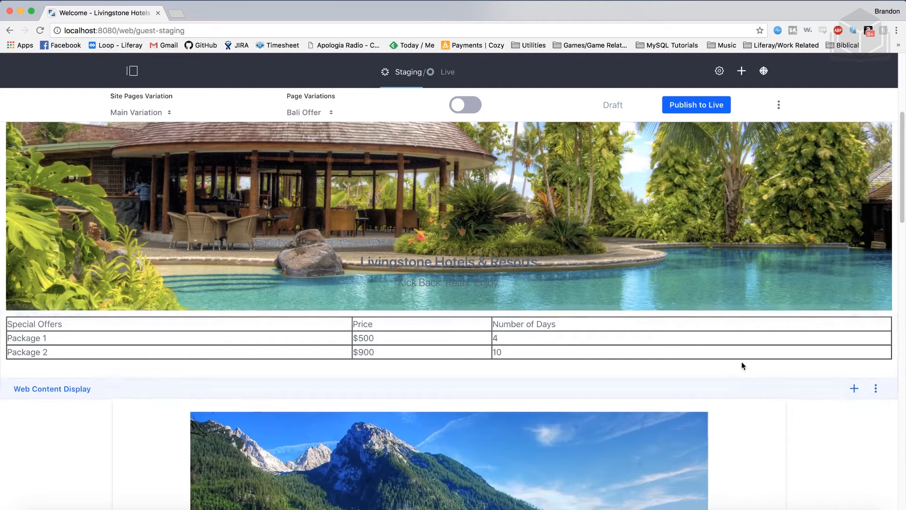
pyautogui.scroll(5, 744, 391)
pyautogui.scroll(-15, 542, 305)
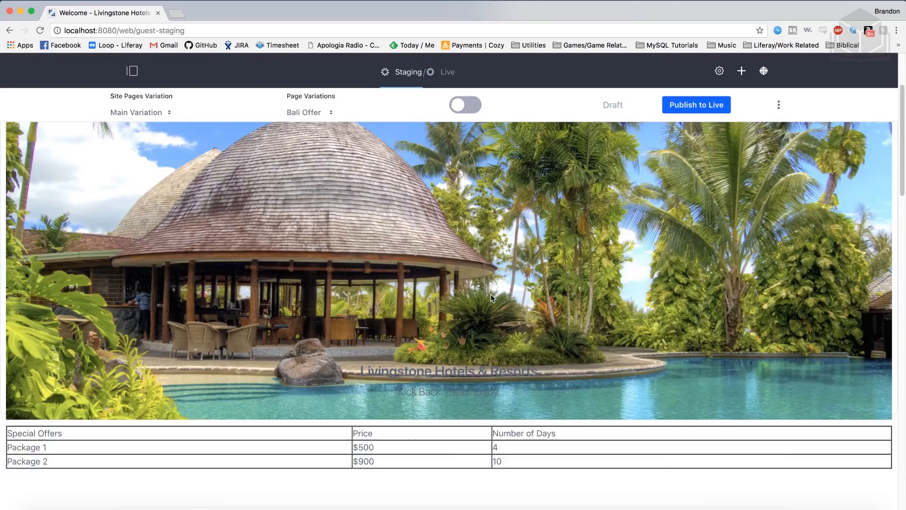
pyautogui.scroll(12, 490, 297)
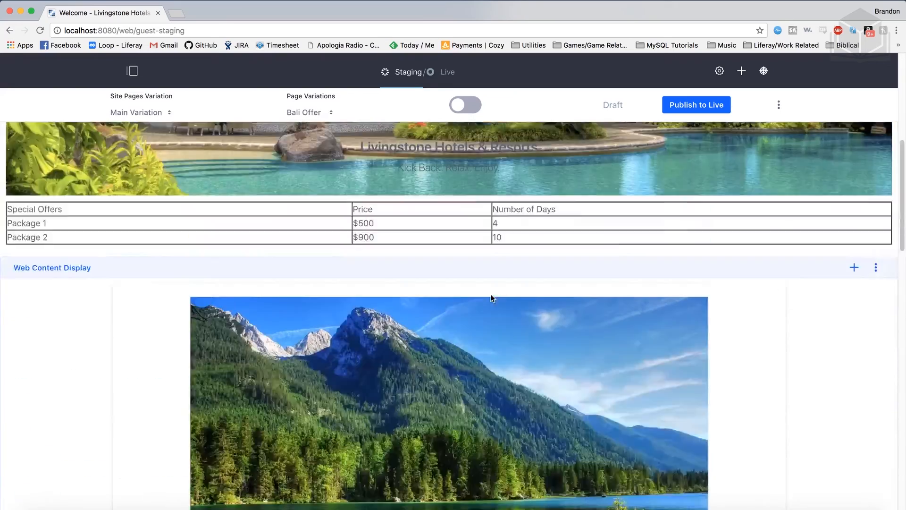
# Switch to the Main Variation to look through its page content and return to the Bali Offer variation.
pyautogui.click(312, 113)
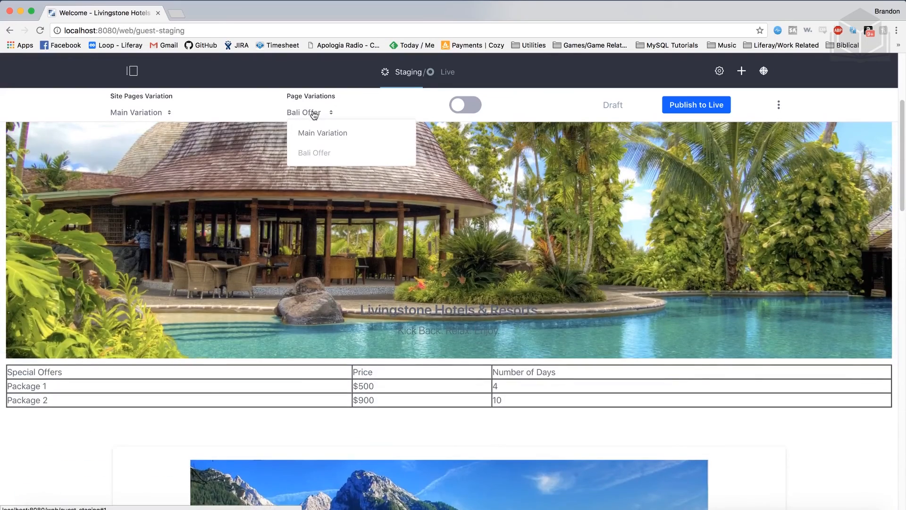
pyautogui.click(341, 134)
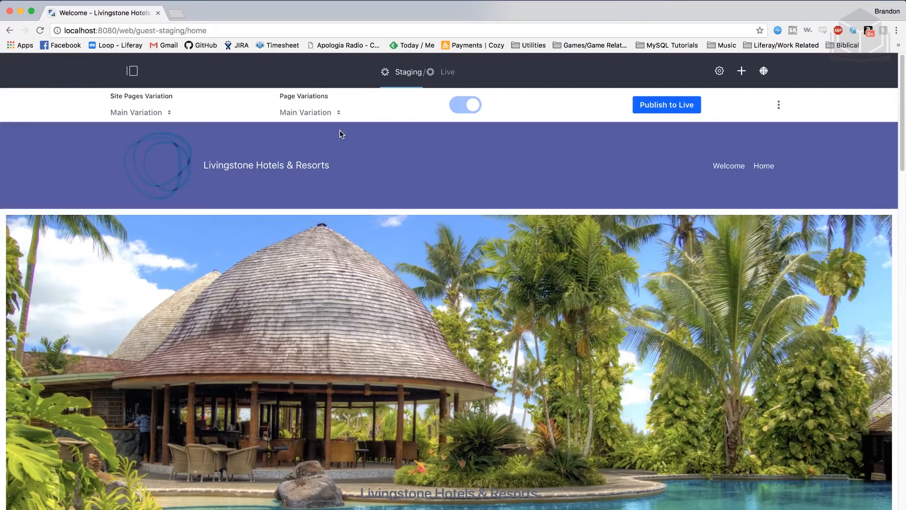
pyautogui.scroll(-10, 489, 262)
pyautogui.scroll(-13, 489, 263)
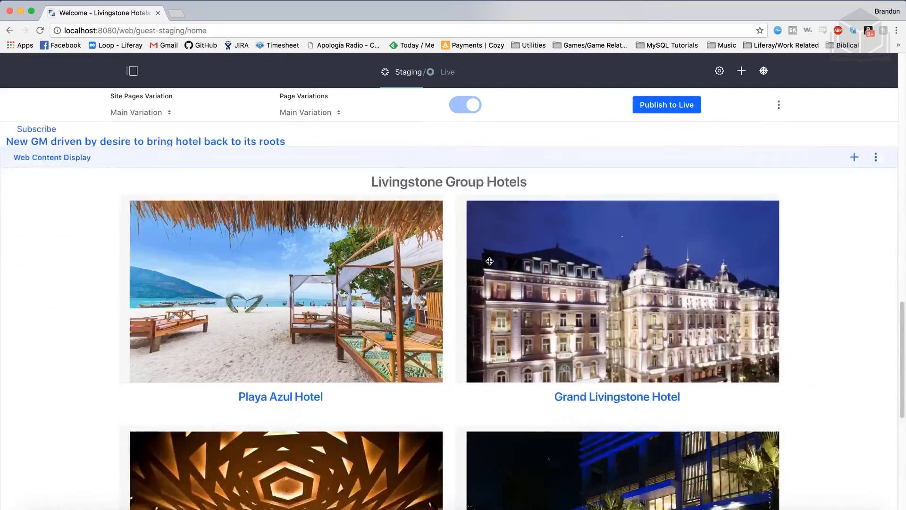
pyautogui.scroll(13, 489, 263)
pyautogui.scroll(12, 489, 264)
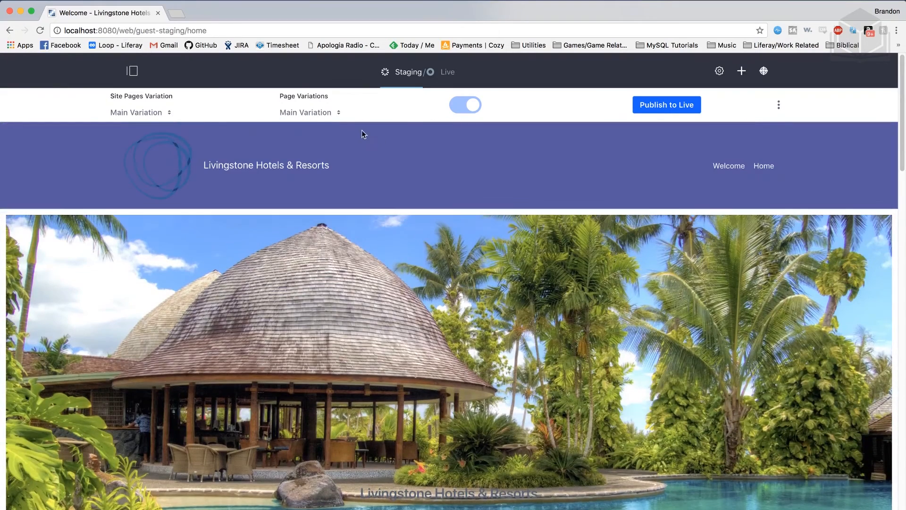
pyautogui.click(319, 113)
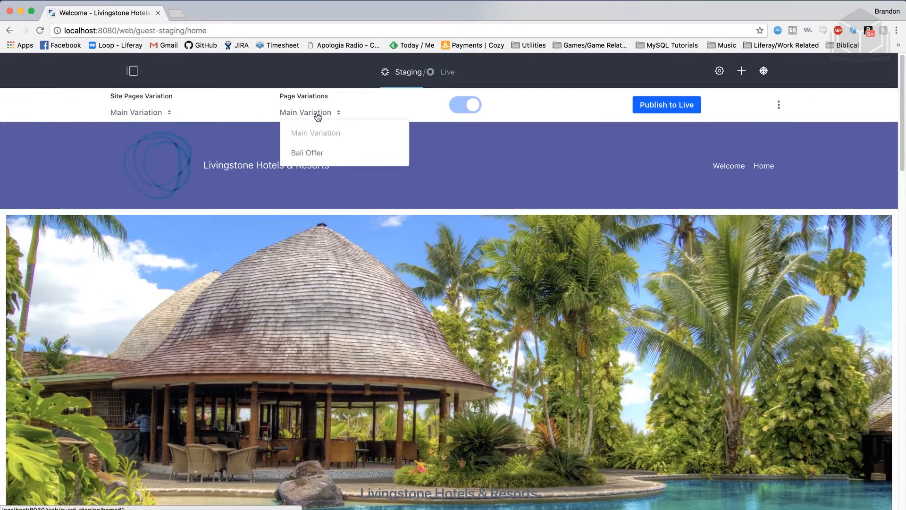
pyautogui.click(326, 149)
pyautogui.scroll(-7, 558, 299)
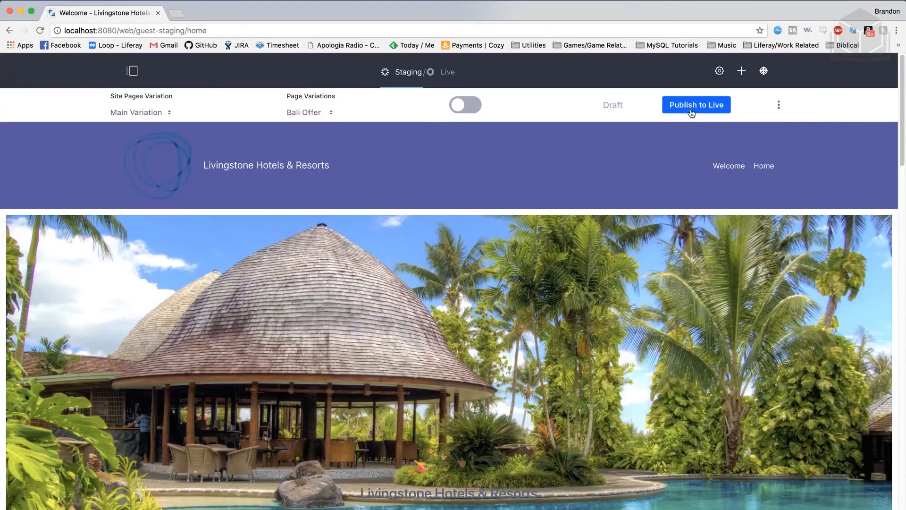
# Review the page variations and the actions available for each in the Page Variations manager, and close it.
pyautogui.click(328, 113)
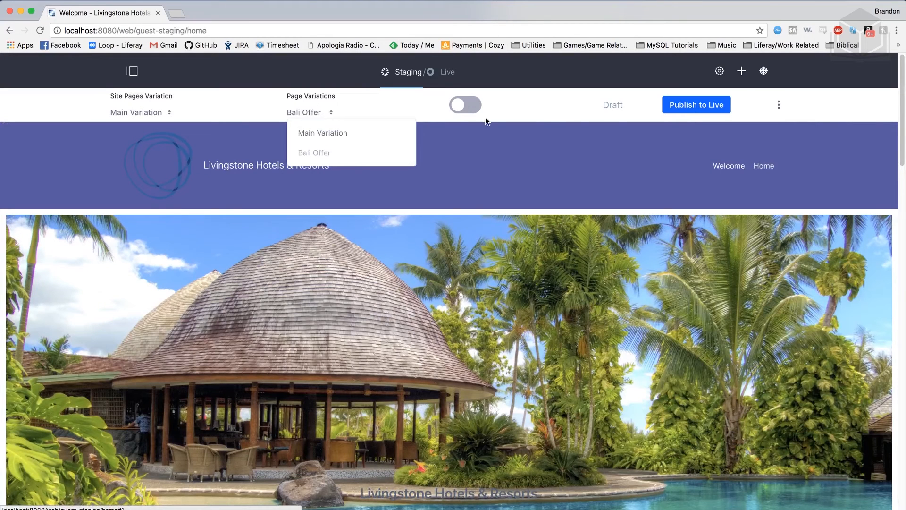
pyautogui.click(780, 105)
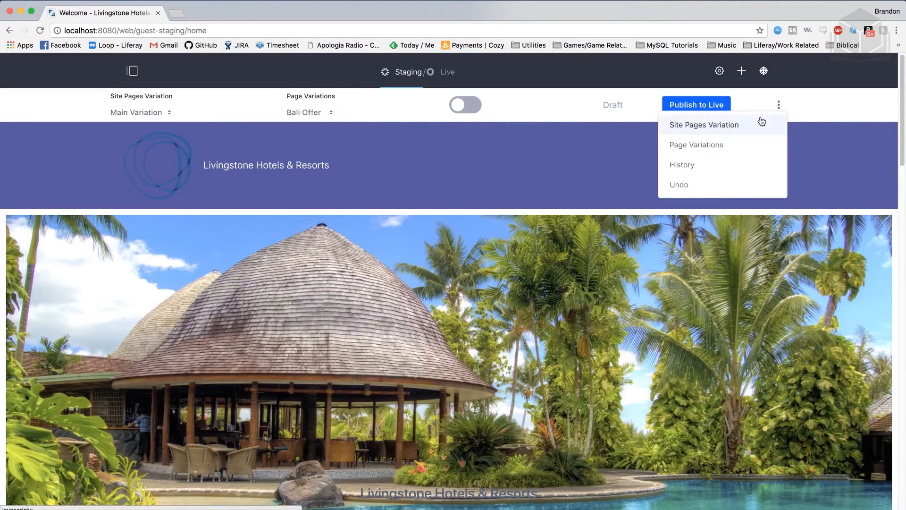
pyautogui.click(728, 146)
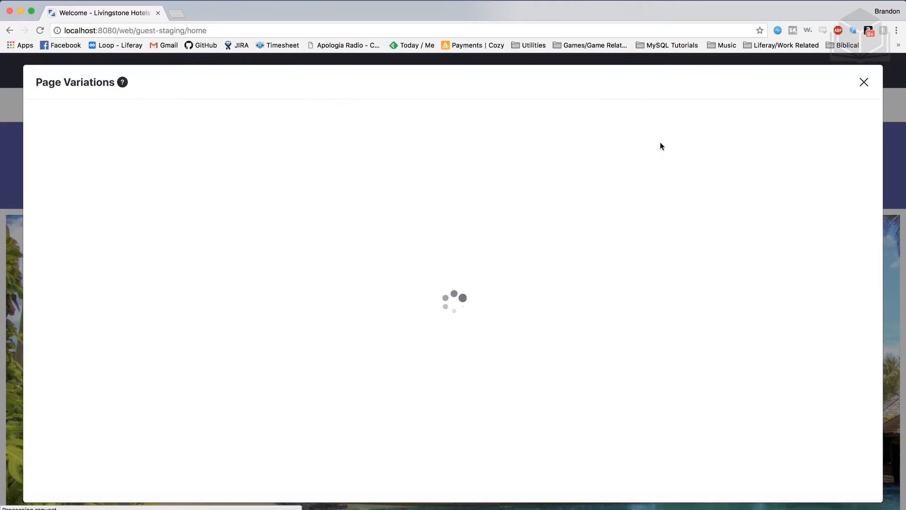
pyautogui.click(775, 245)
pyautogui.click(776, 216)
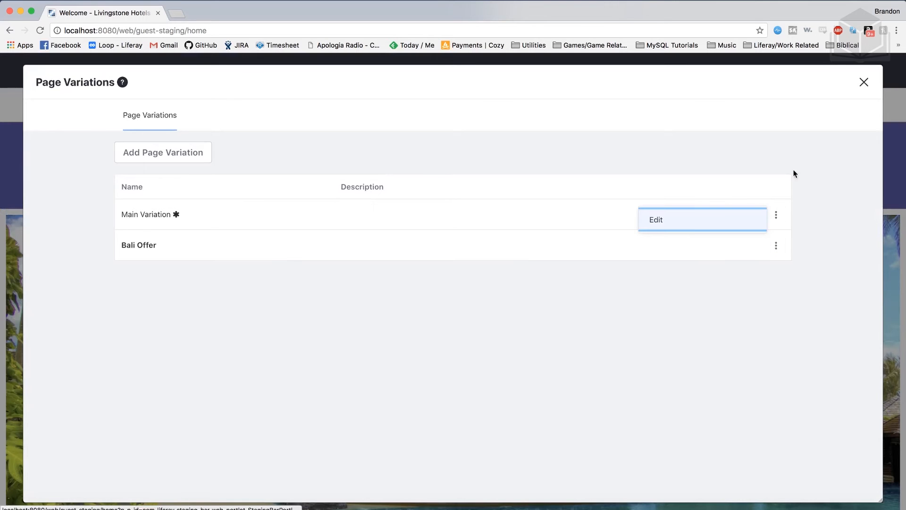
pyautogui.click(863, 83)
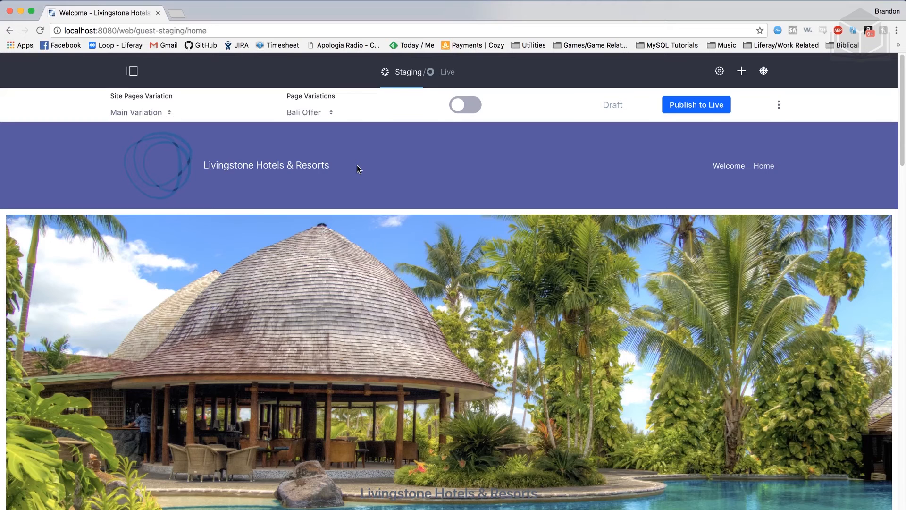
# Mark the Bali Offer variation as ready for publication and publish it to live with the process name Bali Variation Added.
pyautogui.click(468, 110)
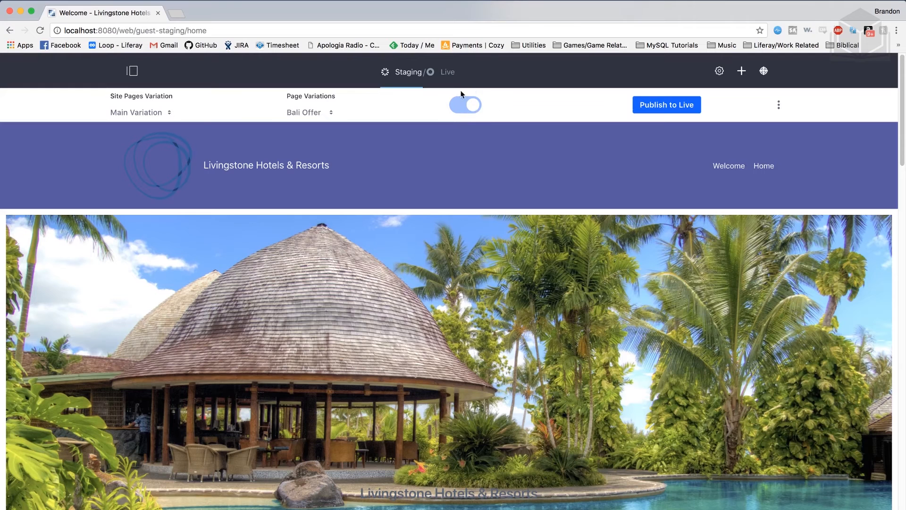
pyautogui.click(685, 111)
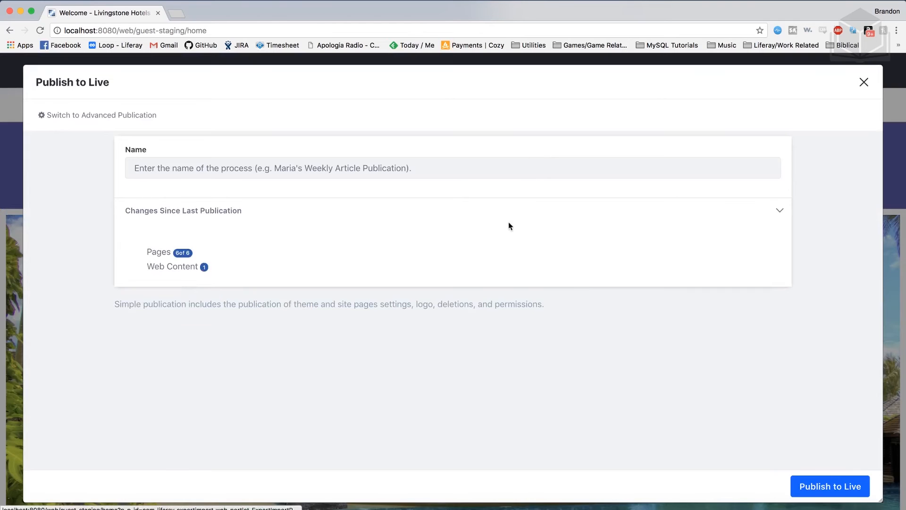
pyautogui.click(231, 170)
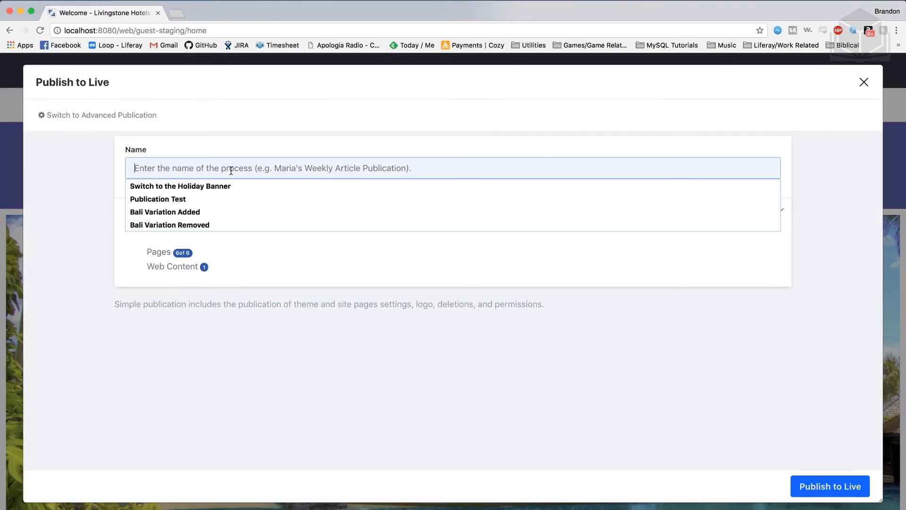
pyautogui.write('Bali')
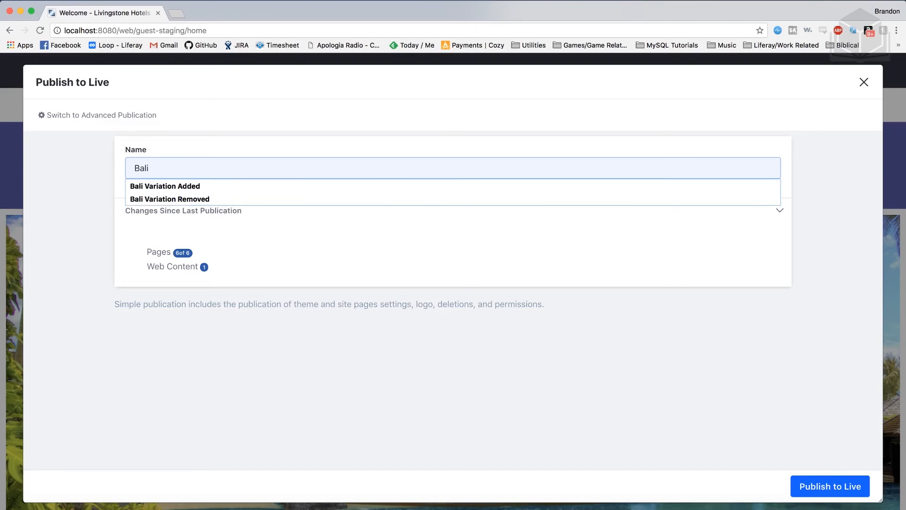
pyautogui.press('Down')
pyautogui.press('Return')
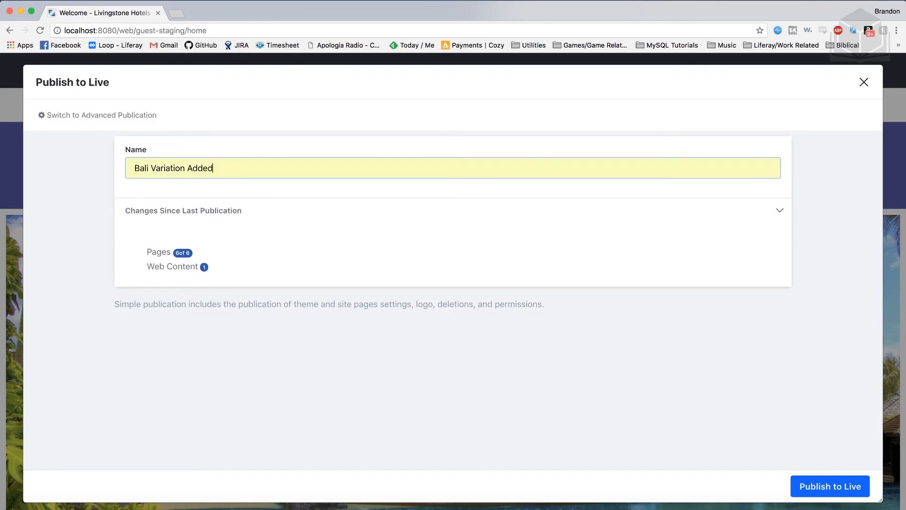
pyautogui.click(811, 486)
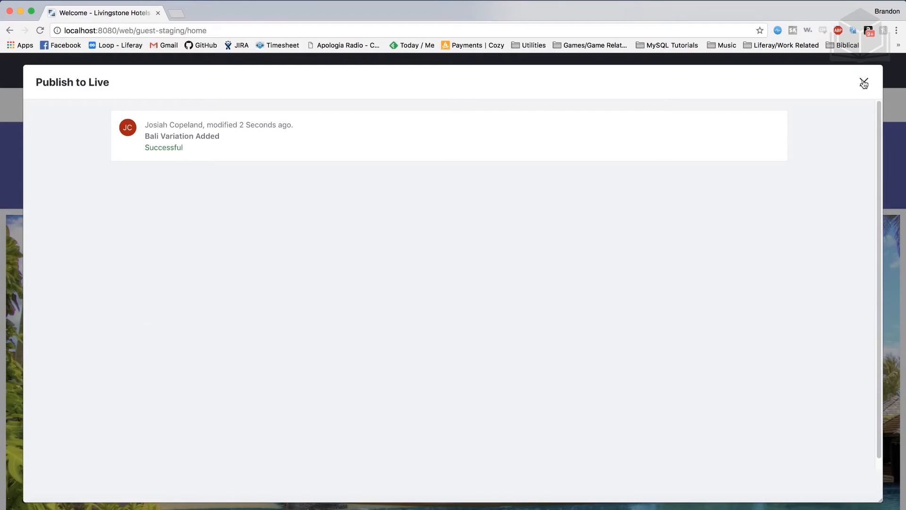
pyautogui.click(862, 79)
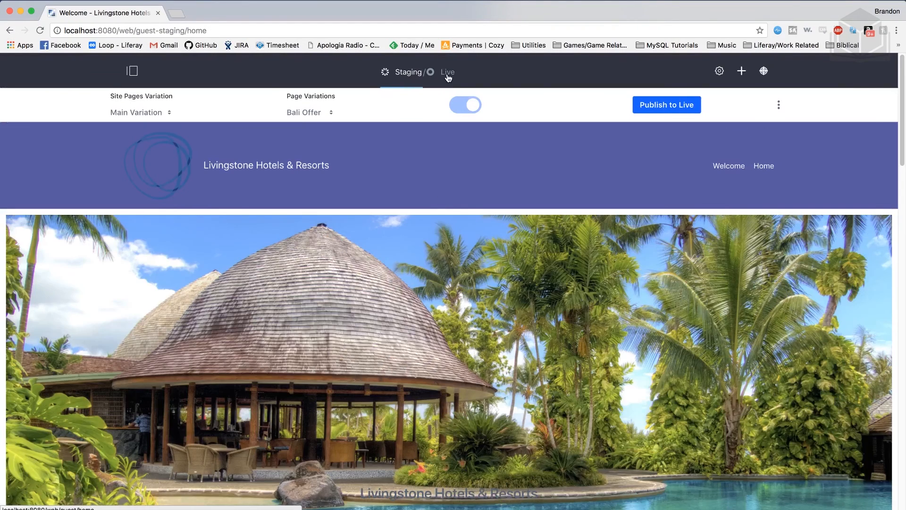
# Check the published offers table on the live Welcome page.
pyautogui.click(448, 77)
pyautogui.scroll(-4, 488, 340)
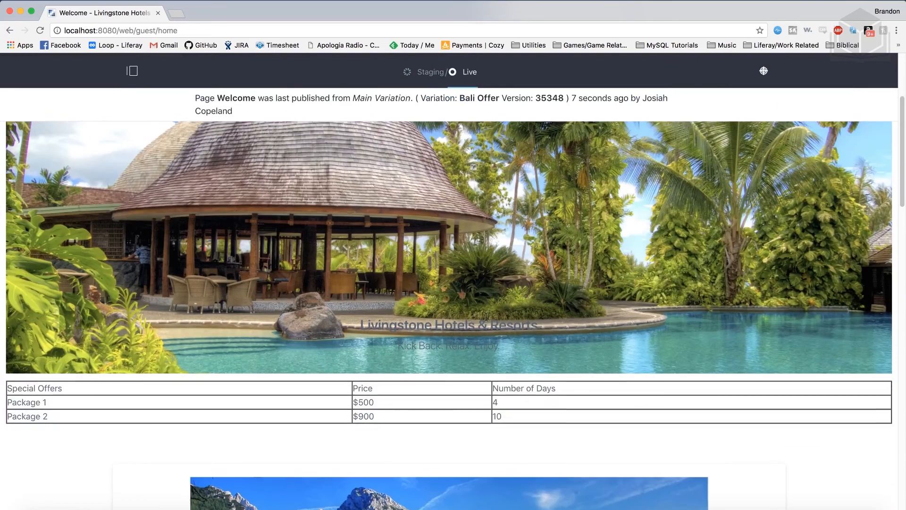
pyautogui.scroll(4, 467, 387)
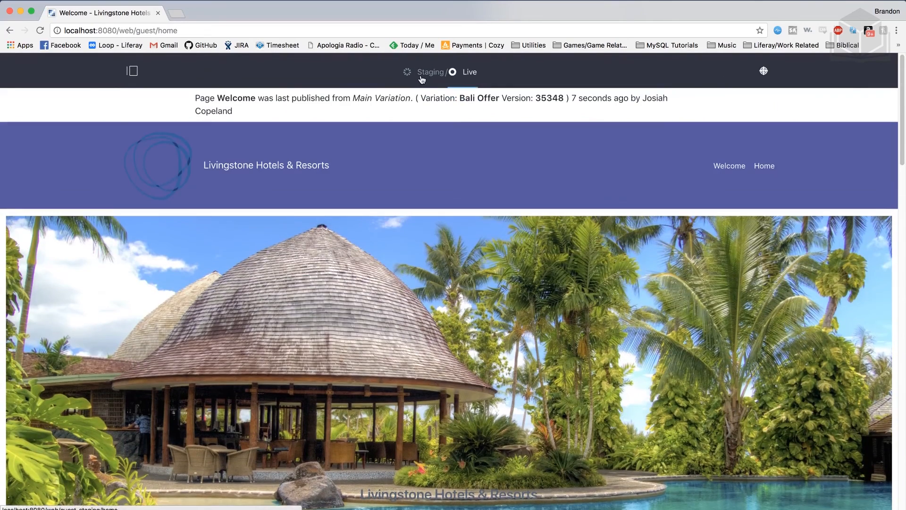
# Switch the staged Welcome page to the Main Variation and mark it as ready for publication.
pyautogui.click(420, 75)
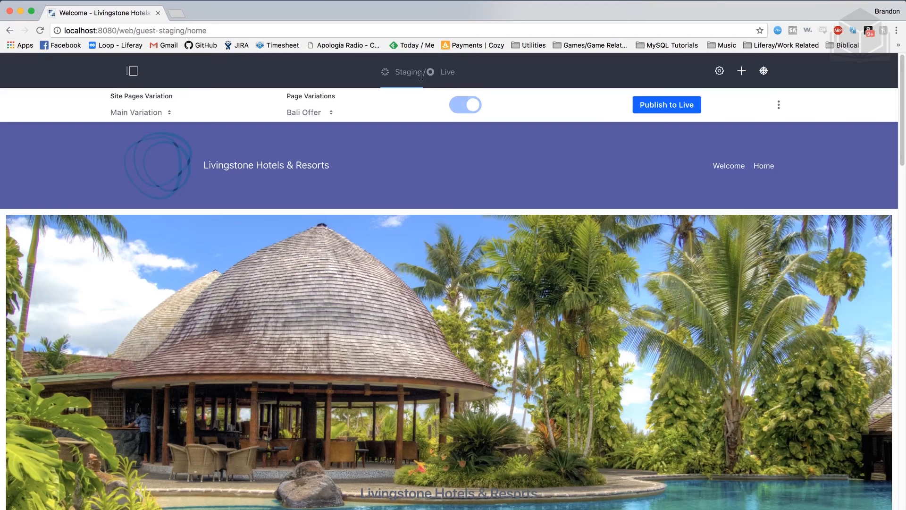
pyautogui.click(328, 113)
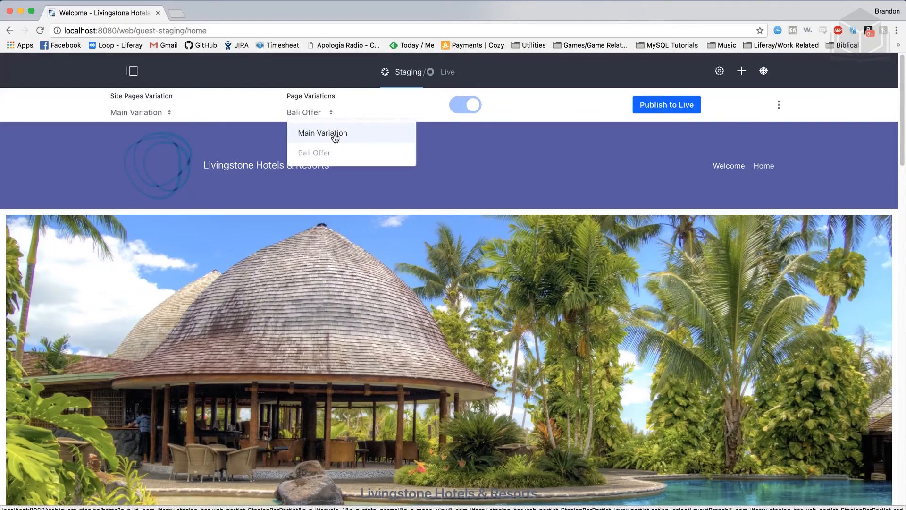
pyautogui.click(334, 135)
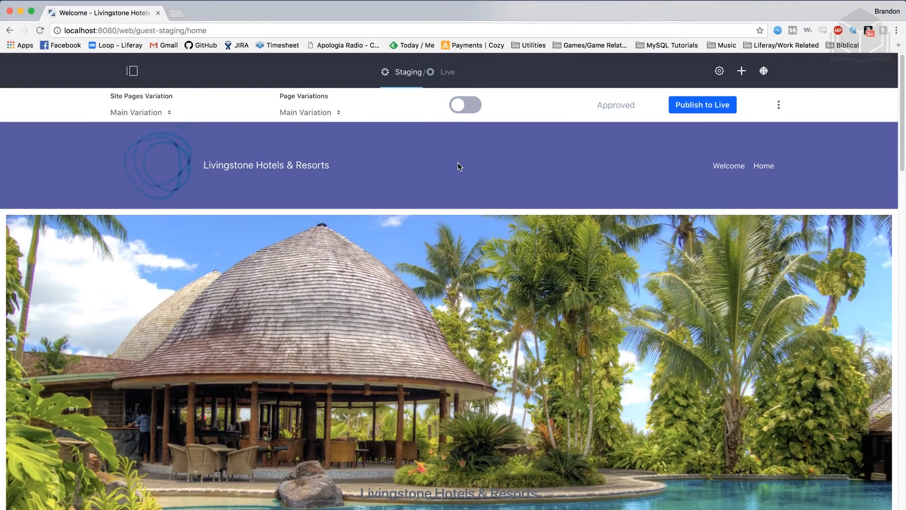
pyautogui.click(469, 110)
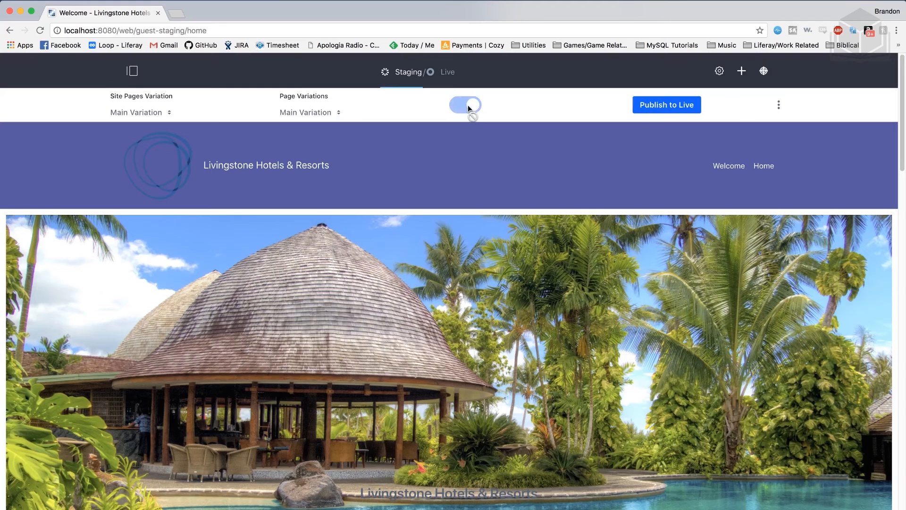
# Publish the Main Variation to live without a process name and close the publication dialog.
pyautogui.click(673, 110)
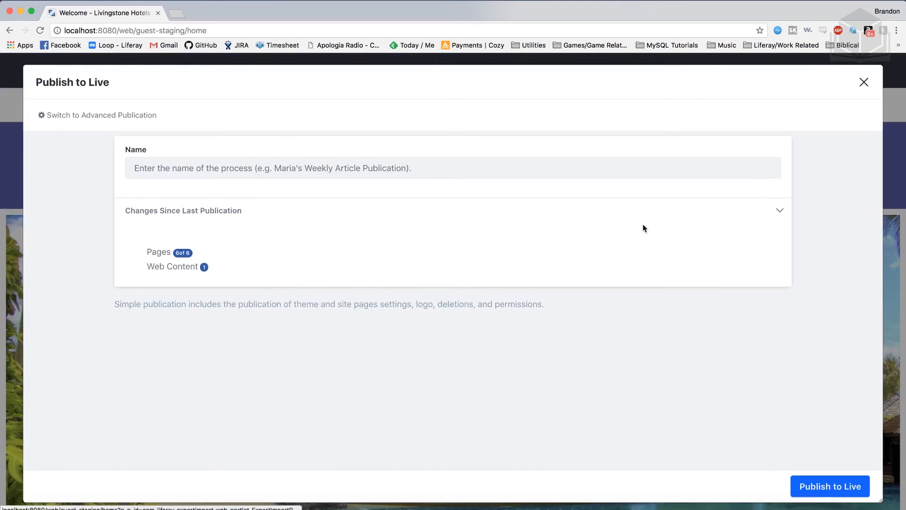
pyautogui.click(829, 486)
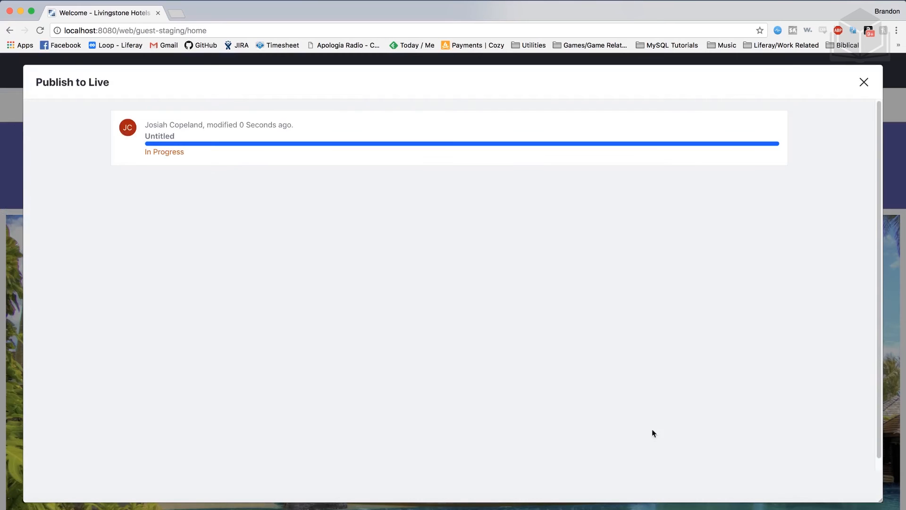
pyautogui.click(864, 84)
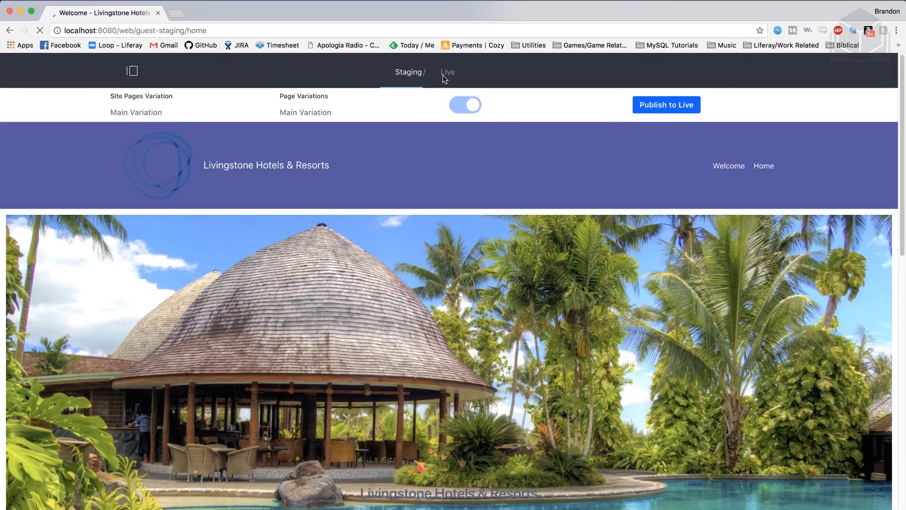
# Look through the live Welcome page to check the published Main Variation content.
pyautogui.click(451, 76)
pyautogui.scroll(-15, 465, 307)
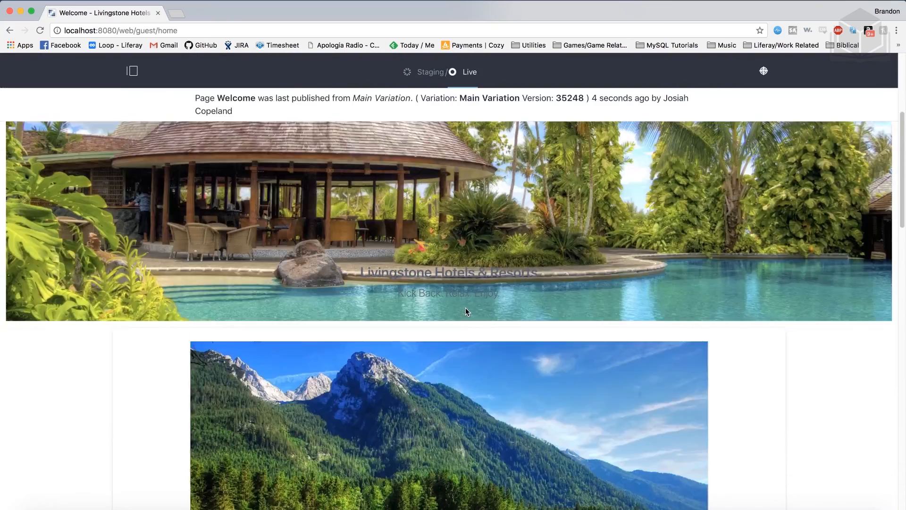
pyautogui.scroll(-8, 466, 311)
pyautogui.scroll(20, 465, 312)
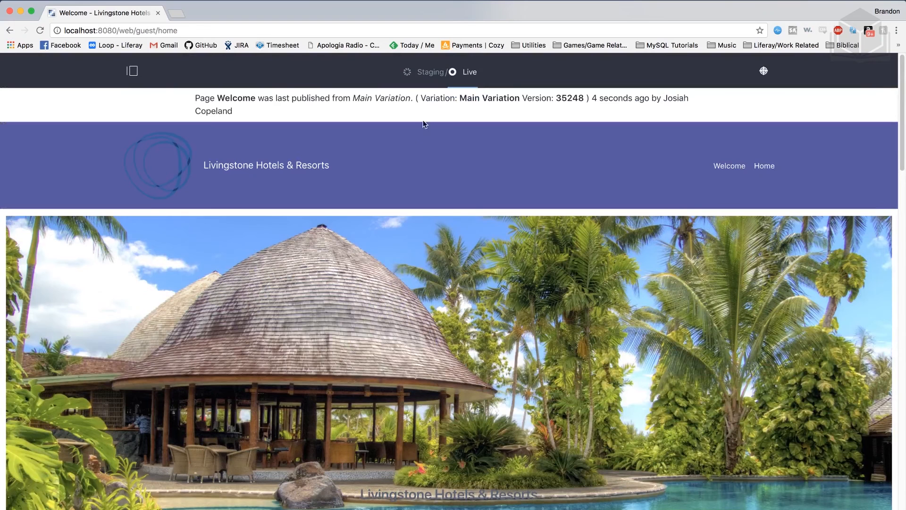
# Return to the staging site and open the version history of the Main Variation.
pyautogui.click(424, 74)
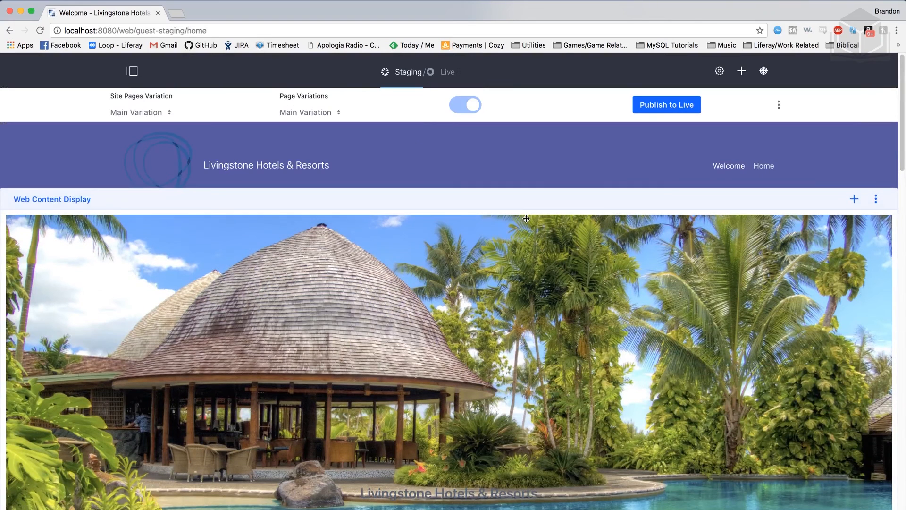
pyautogui.click(778, 105)
pyautogui.click(717, 170)
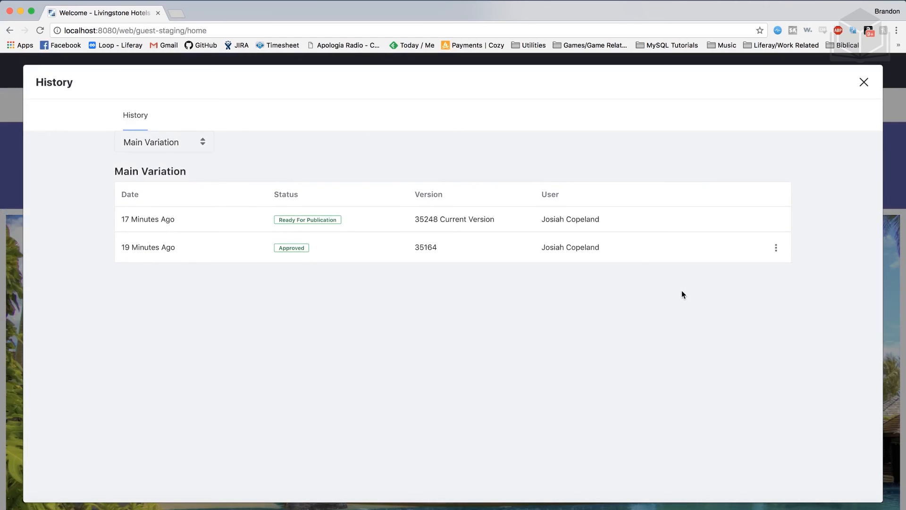
# Check the available actions for the older approved Main Variation version, and show the history of all page variations.
pyautogui.click(776, 249)
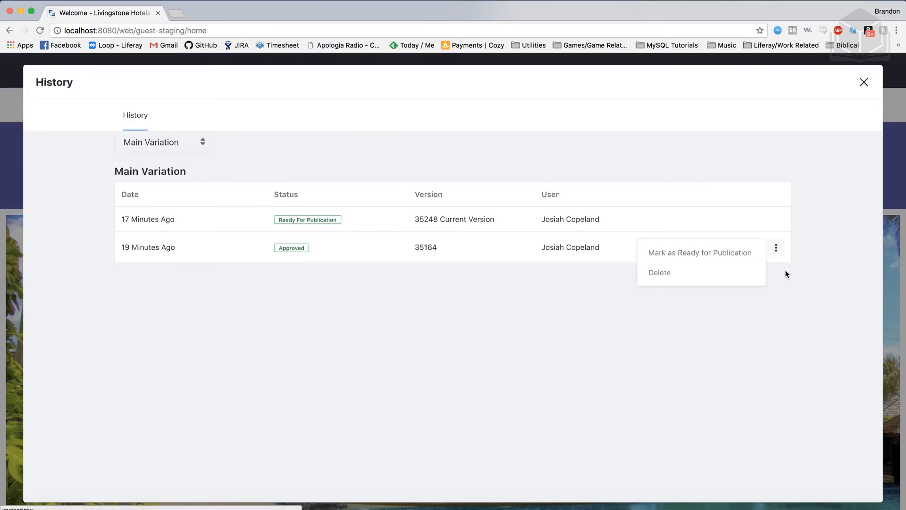
pyautogui.click(787, 274)
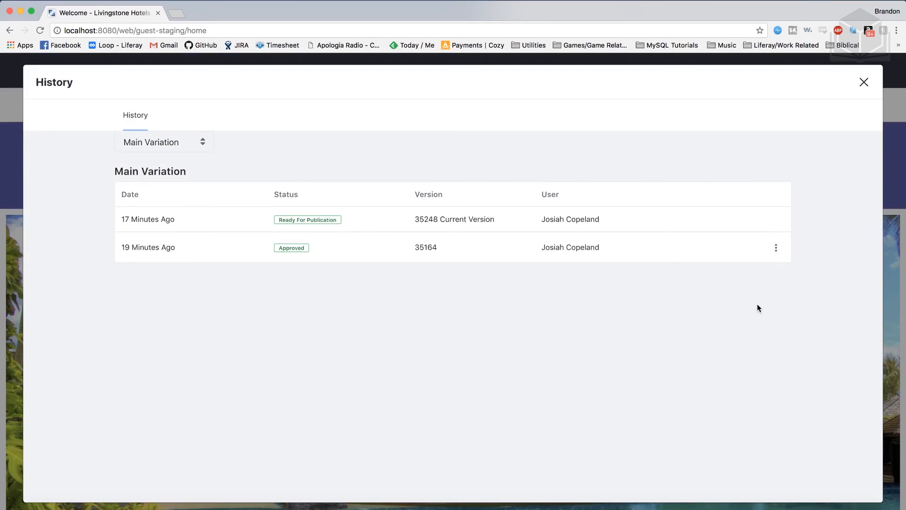
pyautogui.click(172, 143)
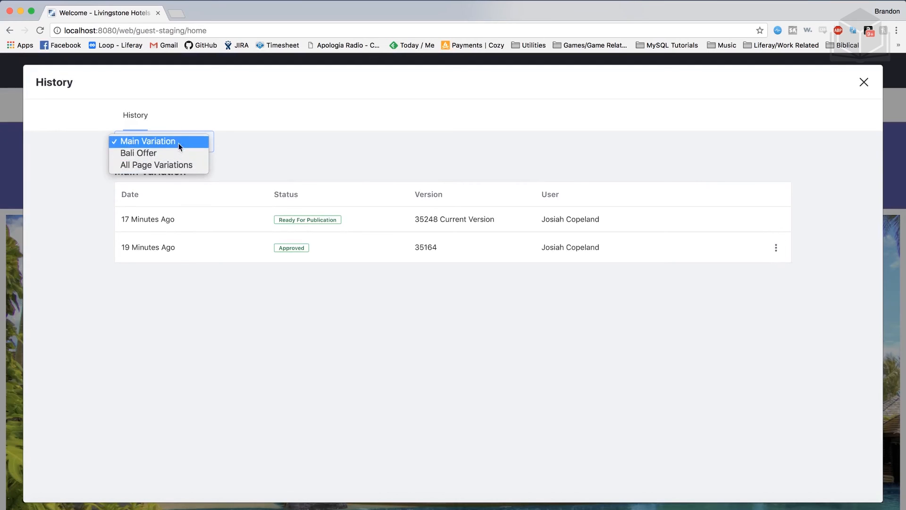
pyautogui.click(183, 164)
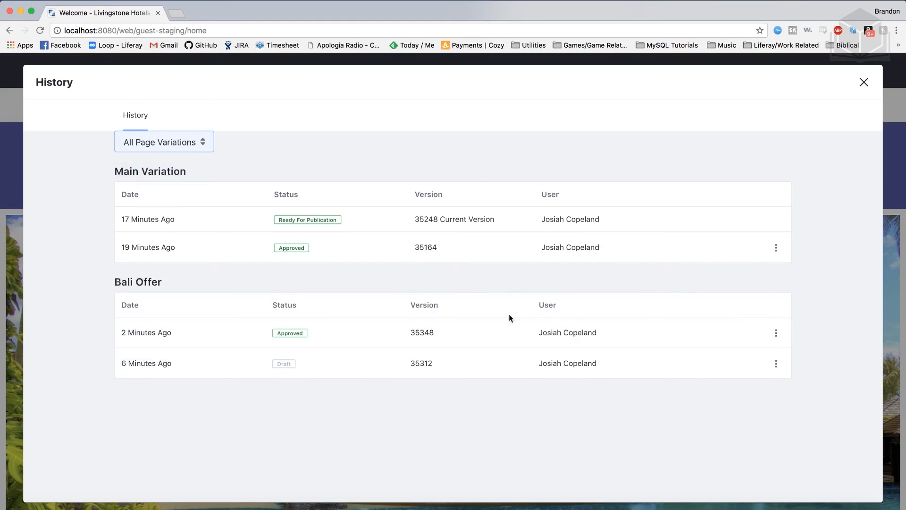
# Check the available actions for the draft version of the Bali Offer variation and close the version history.
pyautogui.click(776, 363)
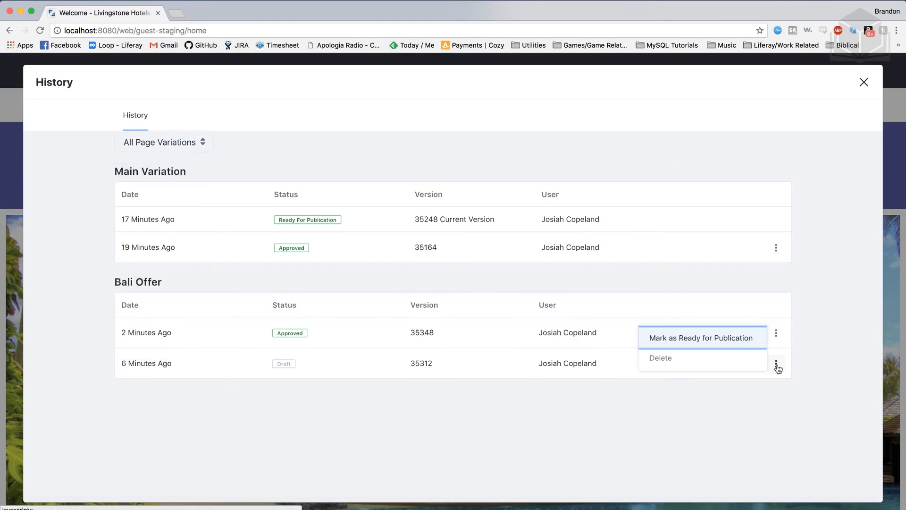
pyautogui.click(802, 333)
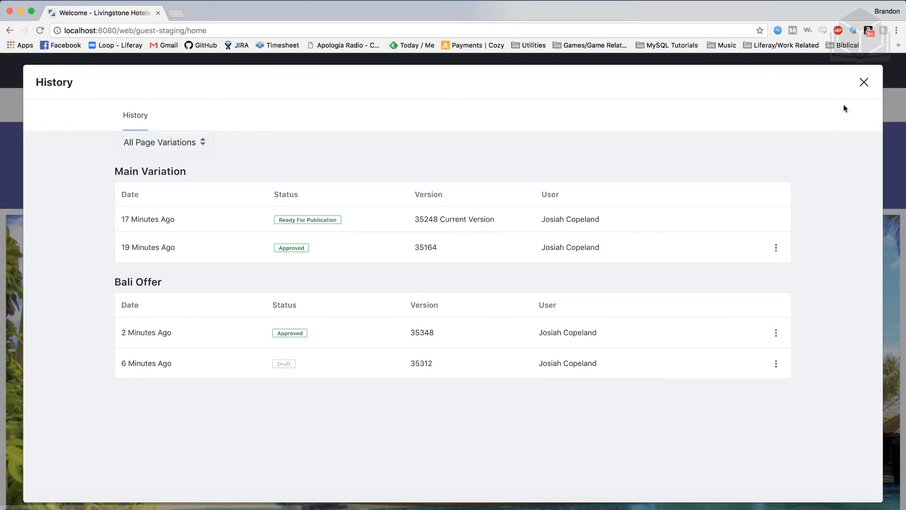
pyautogui.click(863, 84)
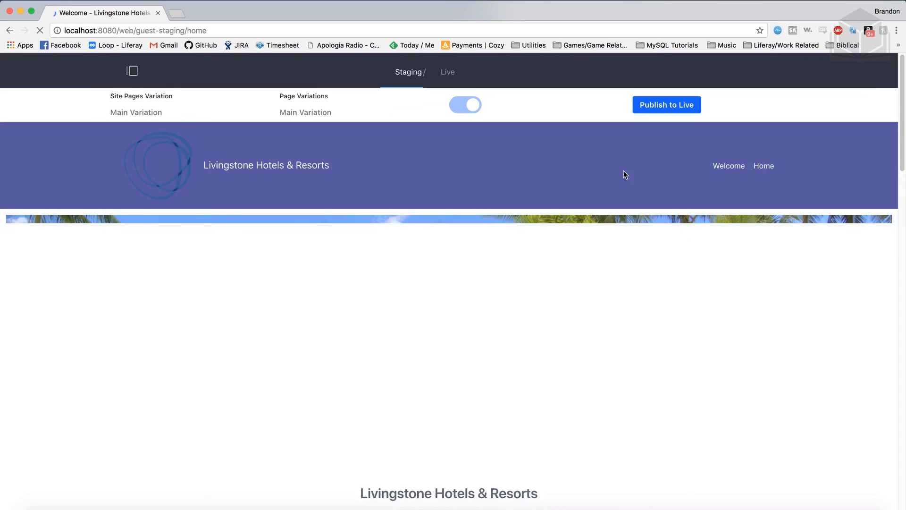